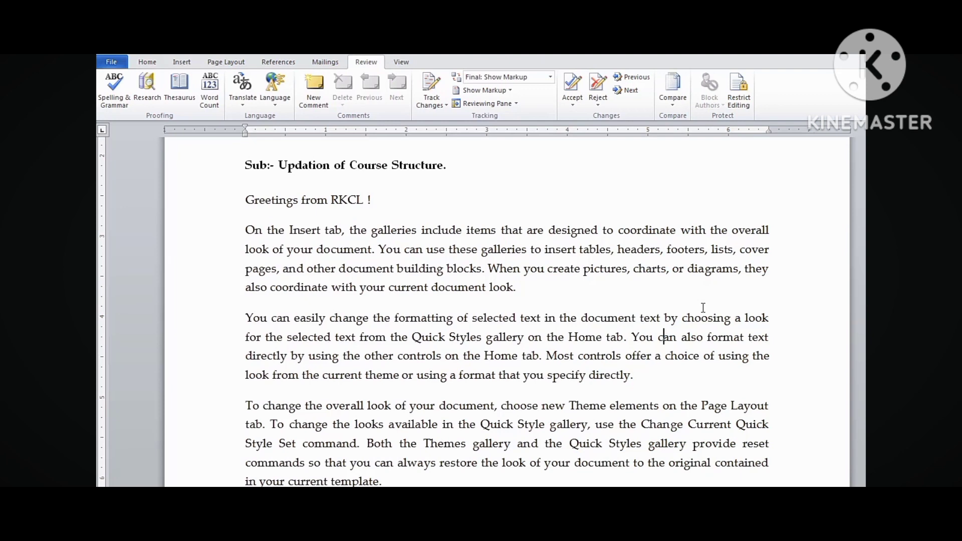
- Read through the letter from its date and address block down to the closing lines
{"action": "scroll", "coordinate": [682, 289], "scroll_direction": "down", "scroll_amount": 2}
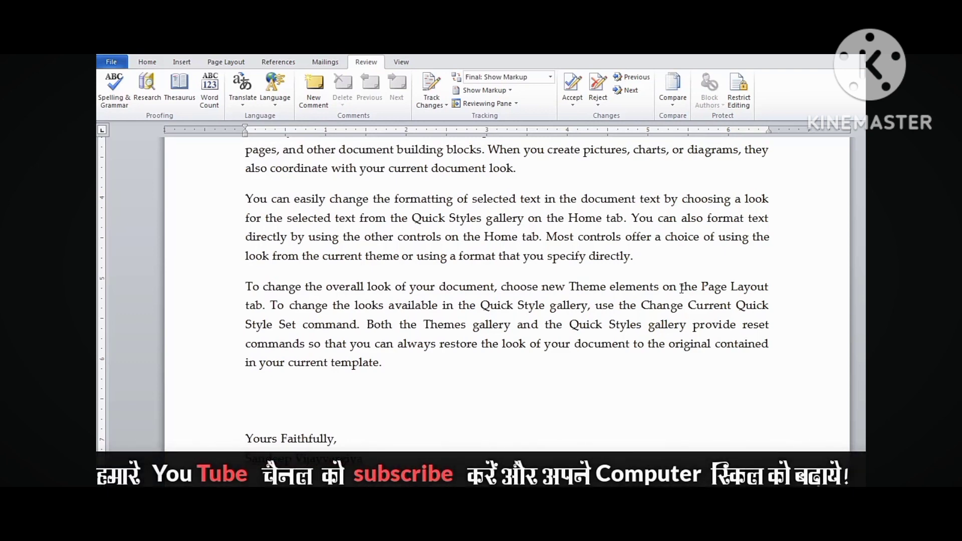
{"action": "scroll", "coordinate": [632, 303], "scroll_direction": "up", "scroll_amount": 2}
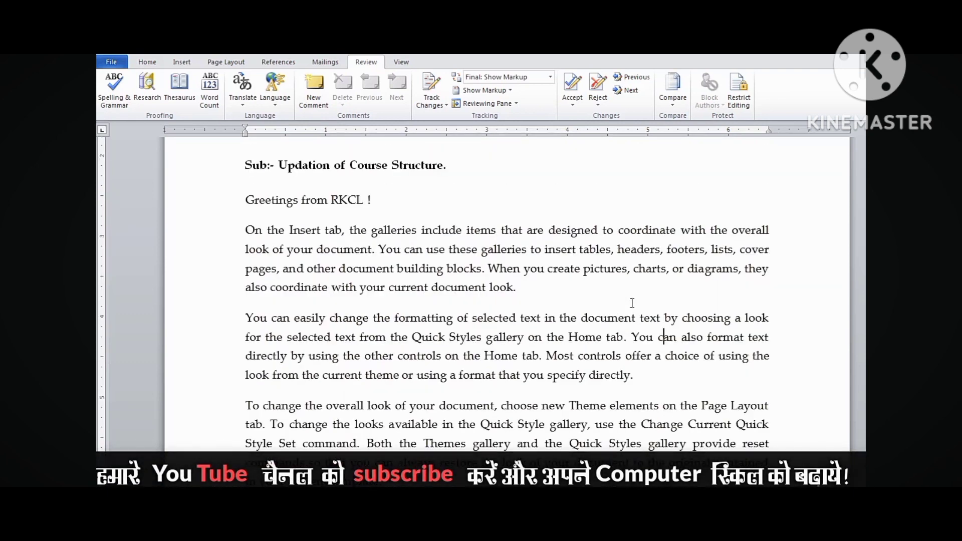
{"action": "scroll", "coordinate": [632, 303], "scroll_direction": "up", "scroll_amount": 2}
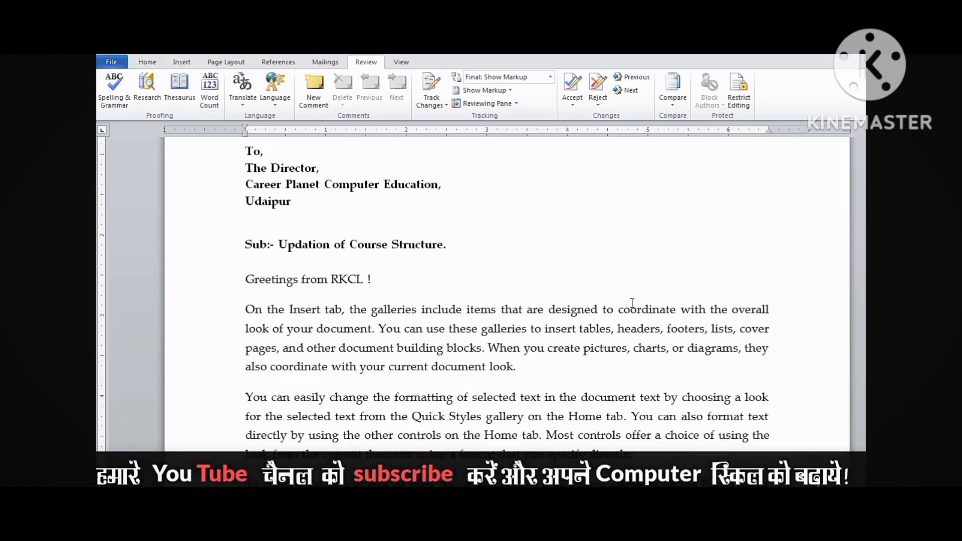
{"action": "scroll", "coordinate": [633, 303], "scroll_direction": "down", "scroll_amount": 2}
{"action": "scroll", "coordinate": [632, 303], "scroll_direction": "down", "scroll_amount": 1}
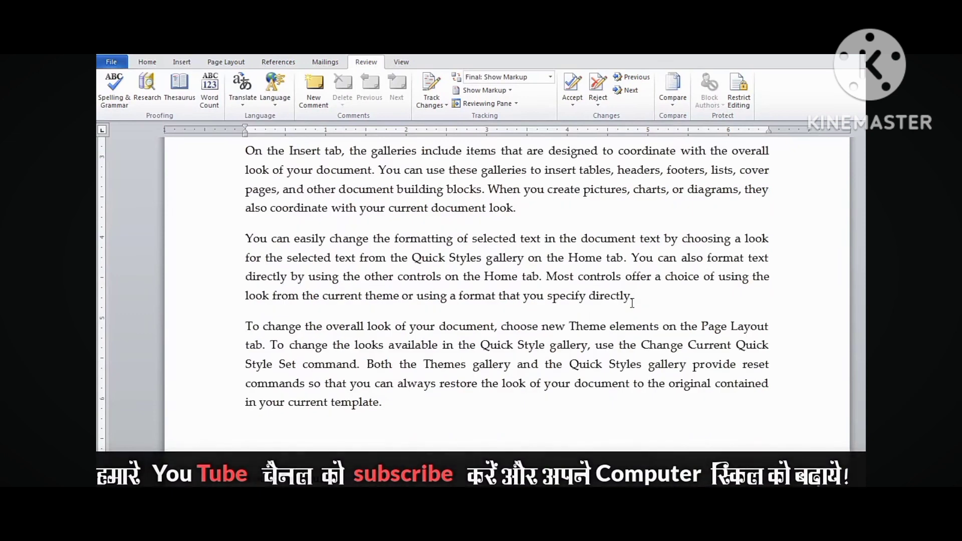
{"action": "scroll", "coordinate": [633, 303], "scroll_direction": "up", "scroll_amount": 2}
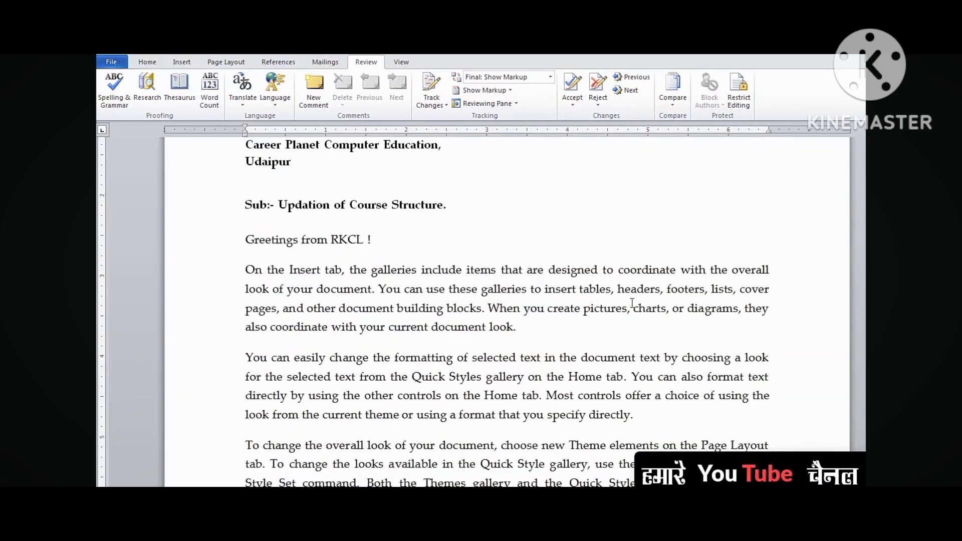
{"action": "scroll", "coordinate": [633, 303], "scroll_direction": "up", "scroll_amount": 2}
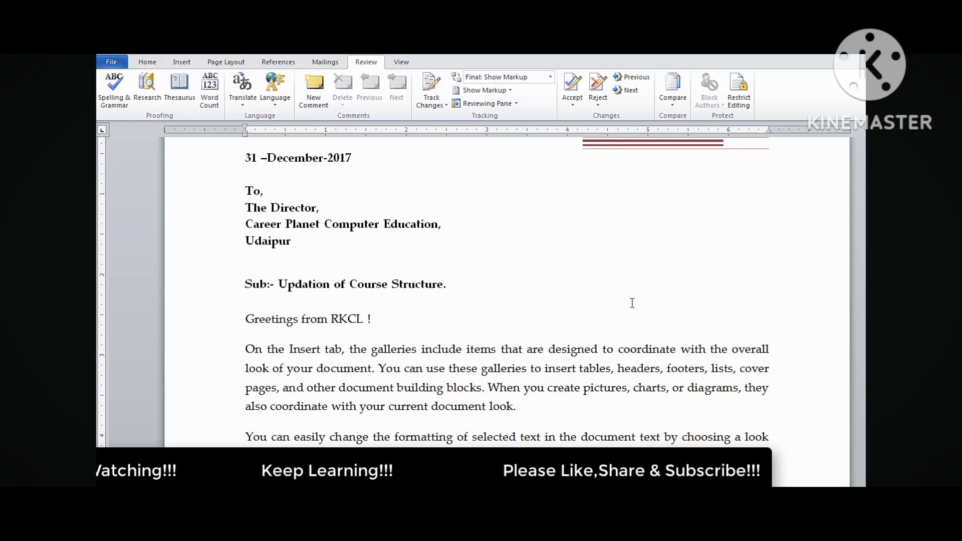
{"action": "scroll", "coordinate": [629, 351], "scroll_direction": "down", "scroll_amount": 2}
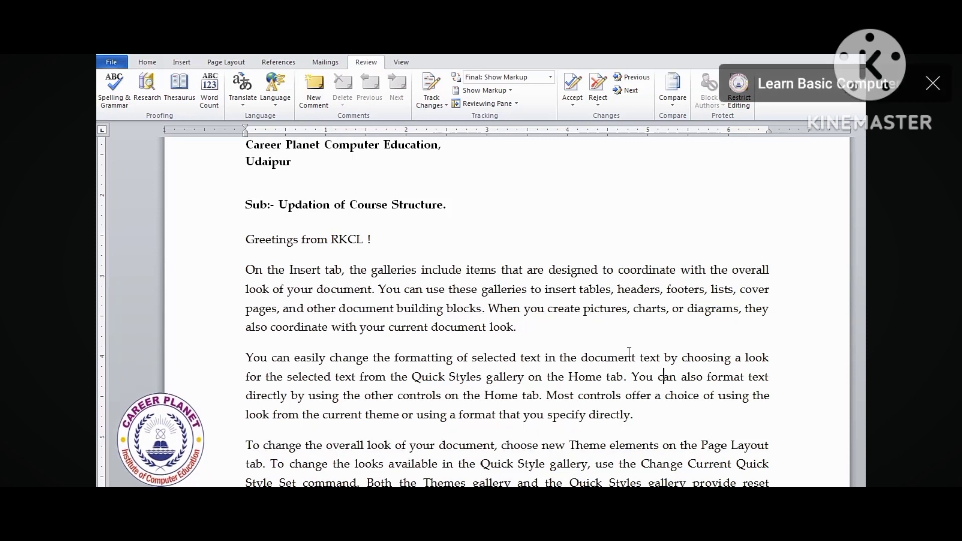
{"action": "left_click", "coordinate": [586, 331]}
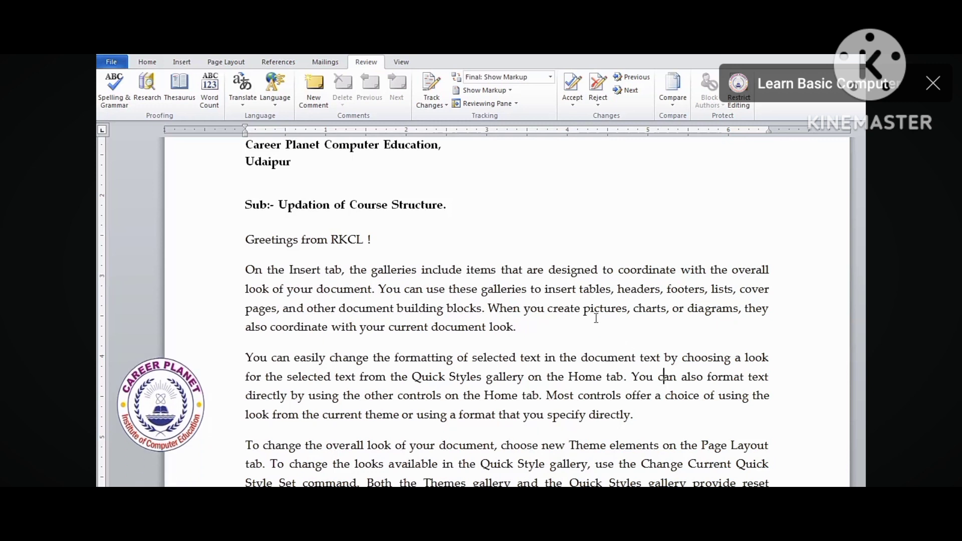
{"action": "left_click", "coordinate": [586, 332]}
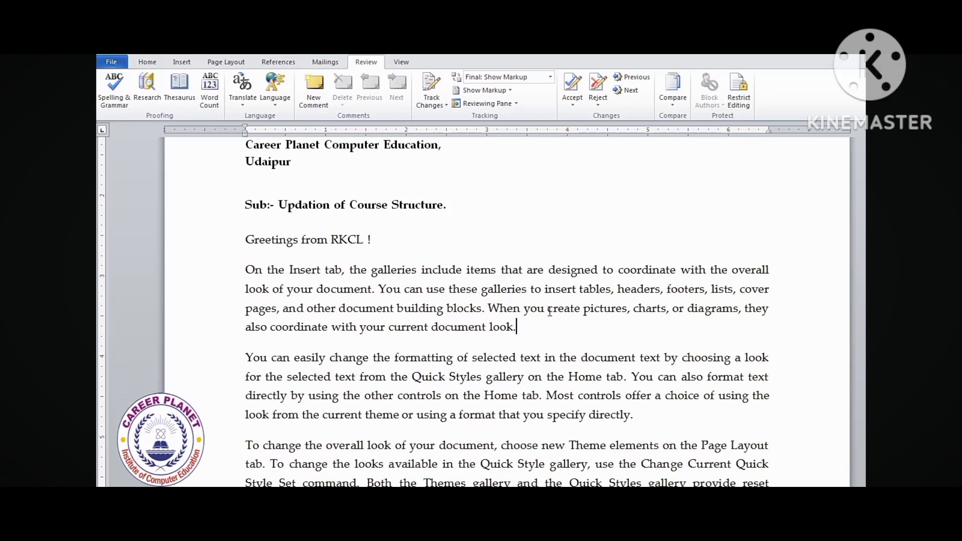
{"action": "scroll", "coordinate": [546, 296], "scroll_direction": "up", "scroll_amount": 5}
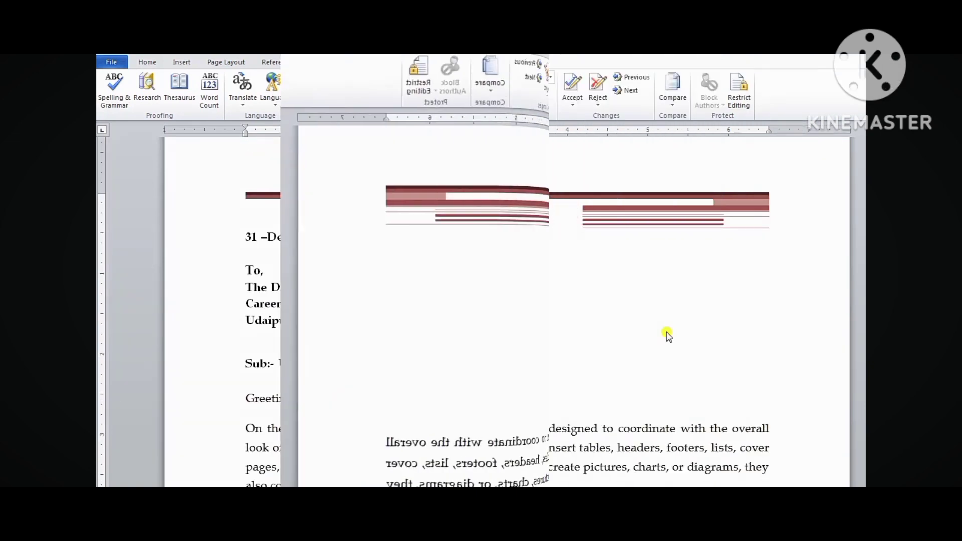
{"action": "left_click", "coordinate": [667, 330]}
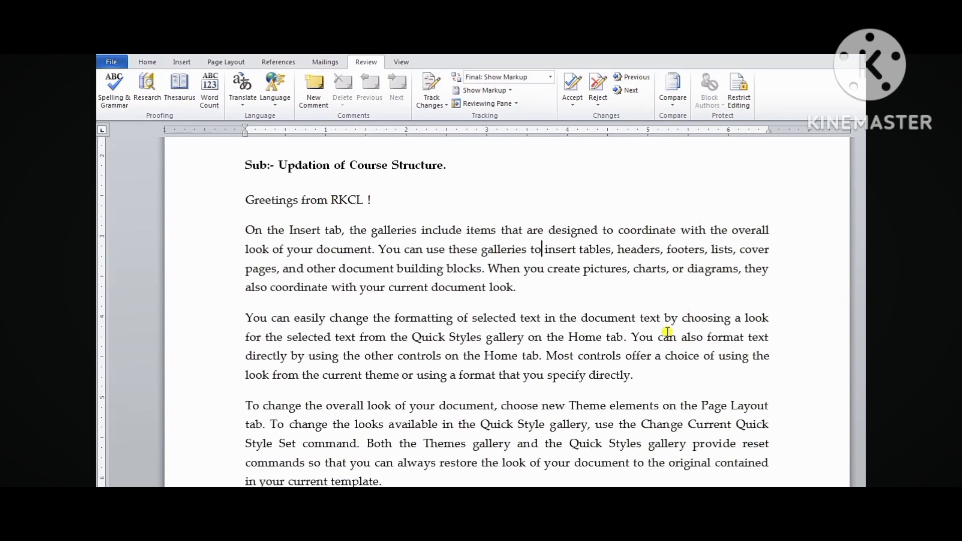
{"action": "scroll", "coordinate": [667, 331], "scroll_direction": "down", "scroll_amount": 2}
{"action": "scroll", "coordinate": [668, 330], "scroll_direction": "up", "scroll_amount": 3}
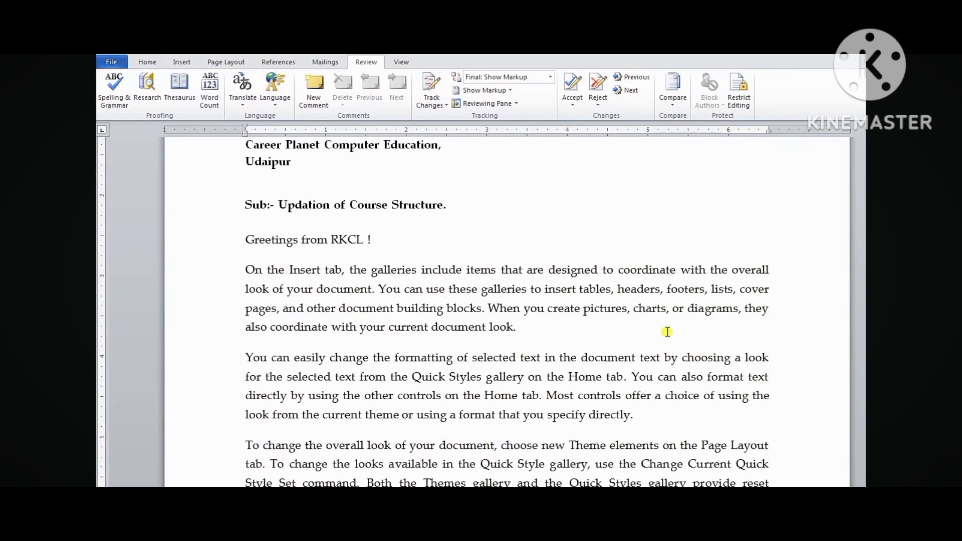
{"action": "scroll", "coordinate": [667, 332], "scroll_direction": "up", "scroll_amount": 3}
{"action": "scroll", "coordinate": [667, 332], "scroll_direction": "down", "scroll_amount": 2}
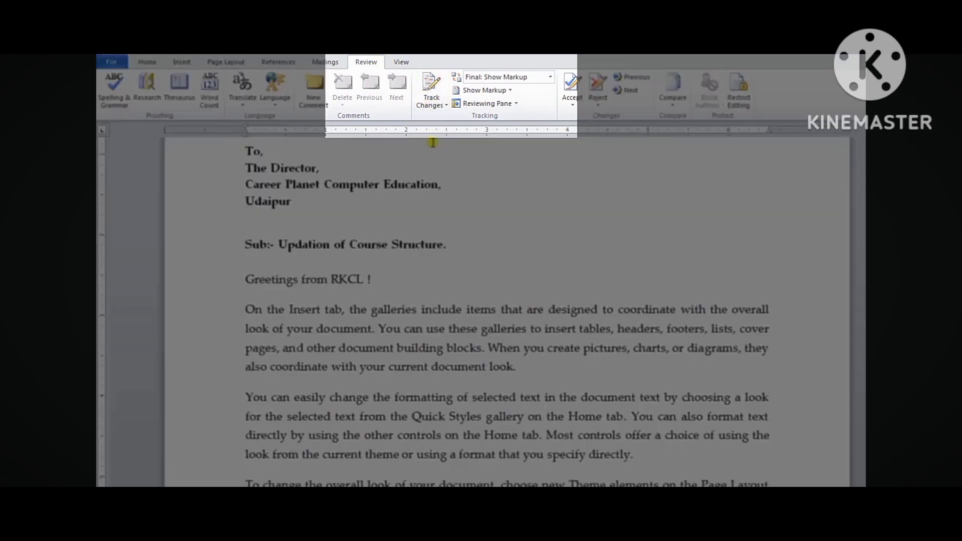
- Turn on Track Changes for the letter and place the cursor at the end of the first body paragraph
{"action": "left_click", "coordinate": [428, 86]}
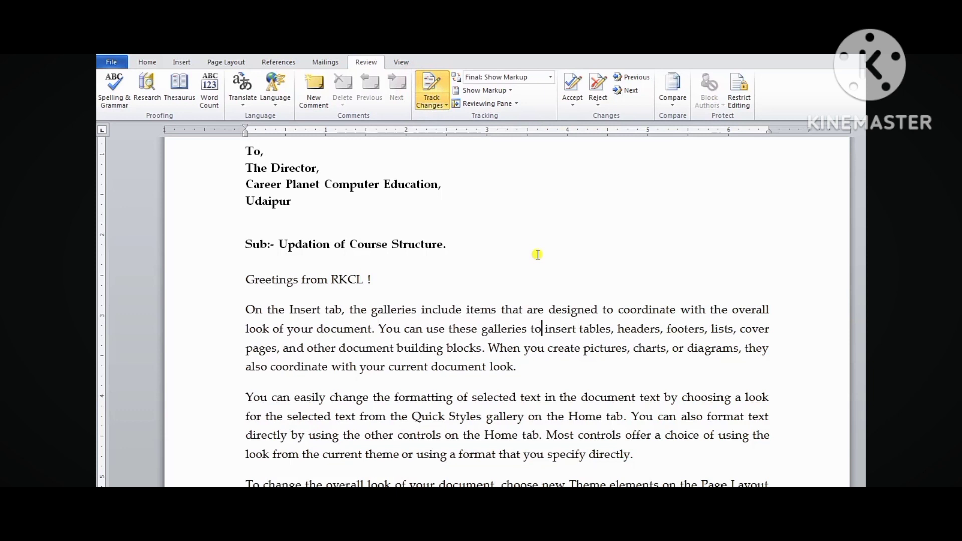
{"action": "left_click", "coordinate": [537, 254]}
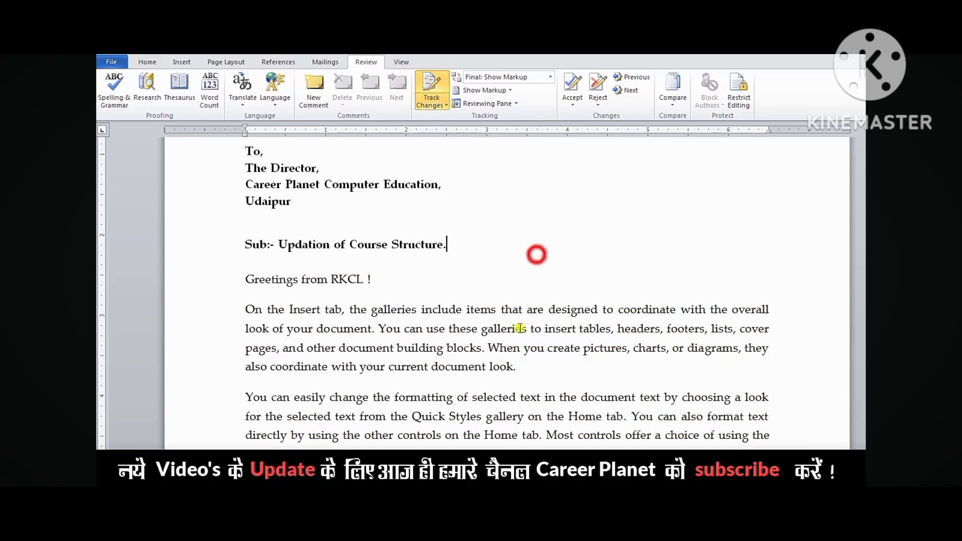
{"action": "left_click", "coordinate": [528, 367]}
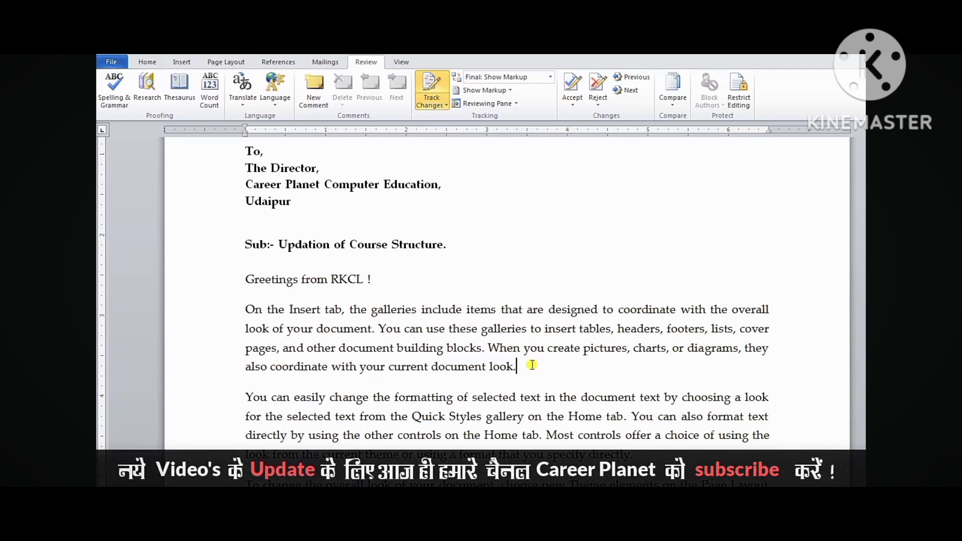
- Make the first body paragraph's sentence "You can use these galleries to insert tables... building blocks." bold
{"action": "left_click_drag", "start_coordinate": [379, 329], "coordinate": [485, 350]}
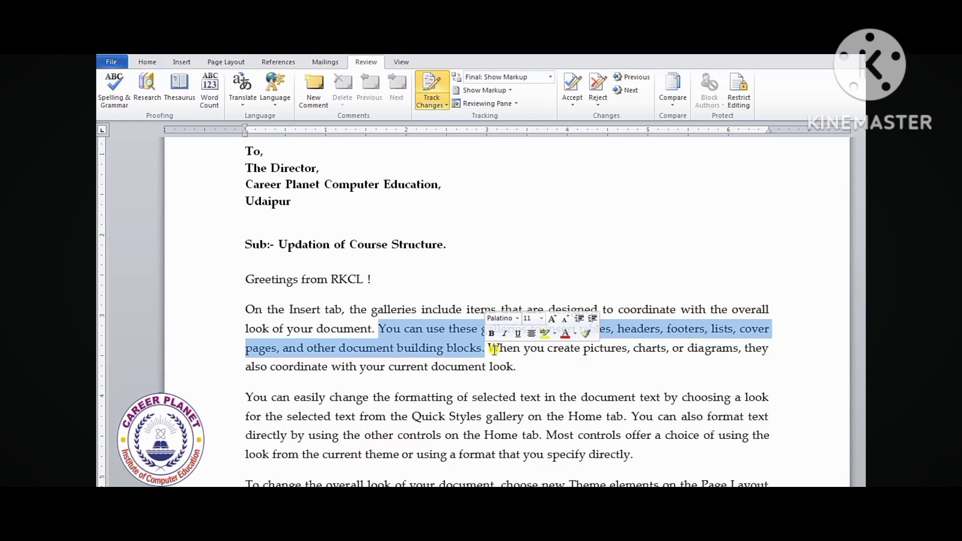
{"action": "key", "text": "ctrl+b"}
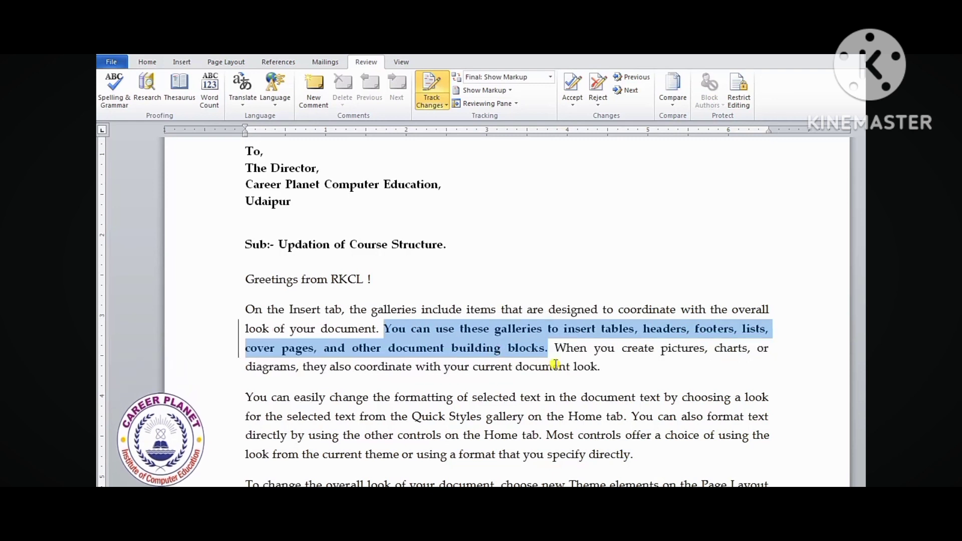
{"action": "left_click", "coordinate": [552, 351]}
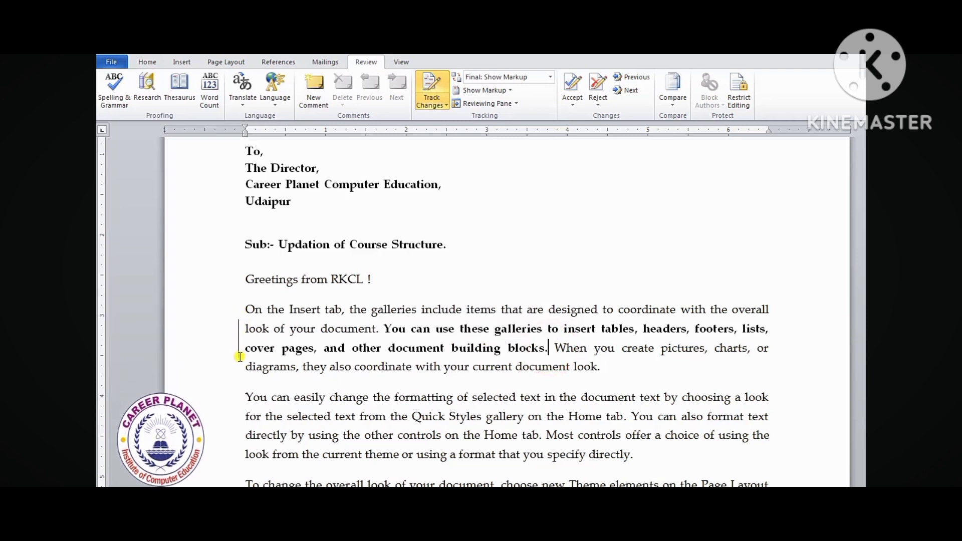
- Delete the whole second body paragraph, starting "You can easily change the formatting", as a tracked change
{"action": "scroll", "coordinate": [480, 360], "scroll_direction": "down", "scroll_amount": 2}
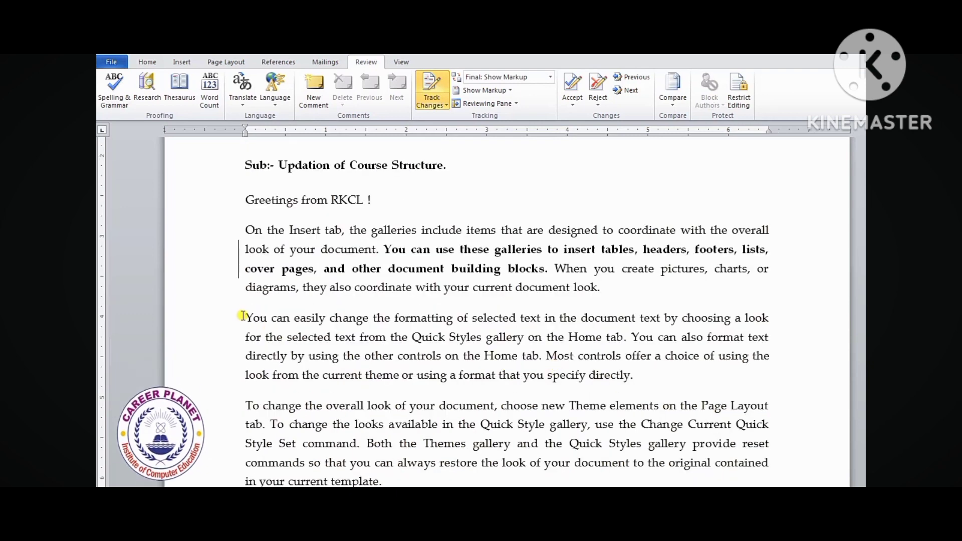
{"action": "left_click_drag", "start_coordinate": [243, 315], "coordinate": [640, 369]}
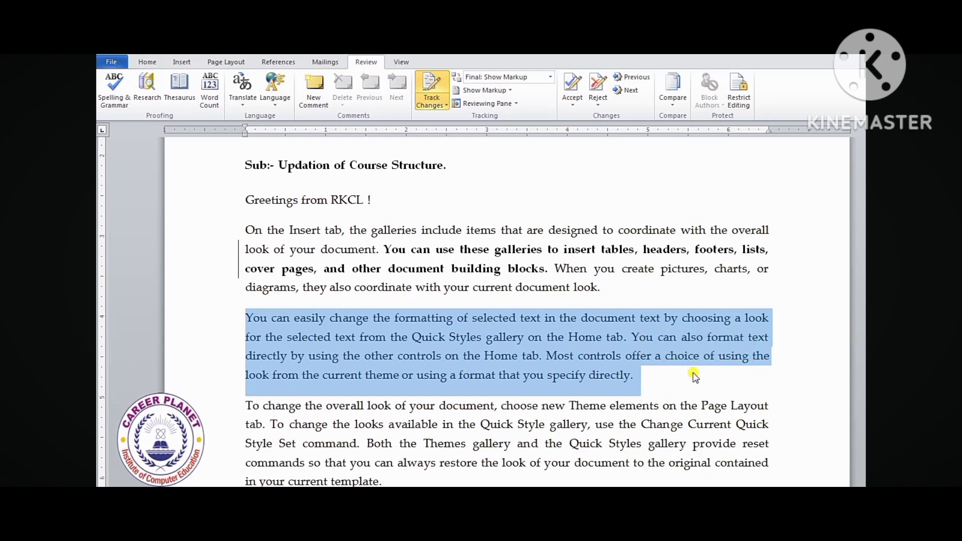
{"action": "key", "text": "Delete"}
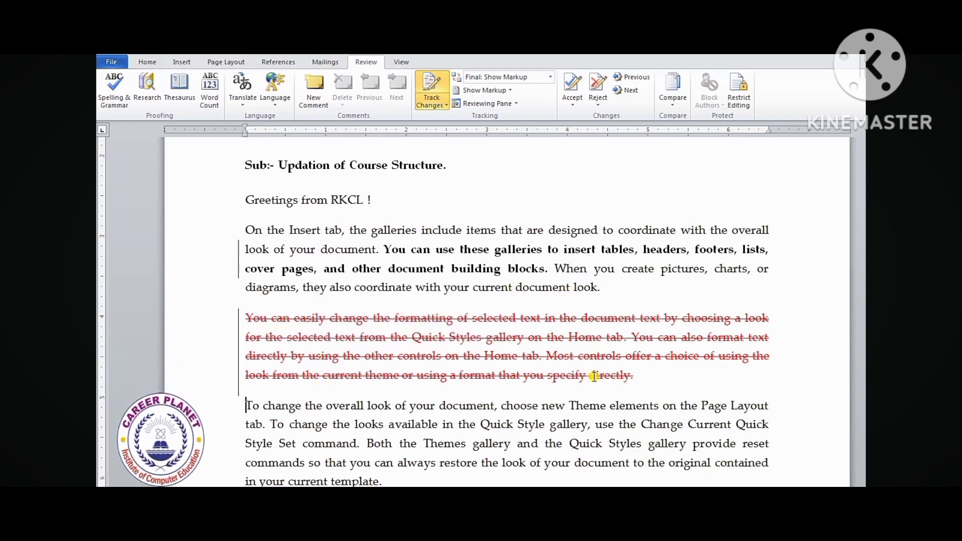
- Give the paragraph starting "To change the overall look" a 1-inch first-line indent
{"action": "scroll", "coordinate": [622, 381], "scroll_direction": "down", "scroll_amount": 2}
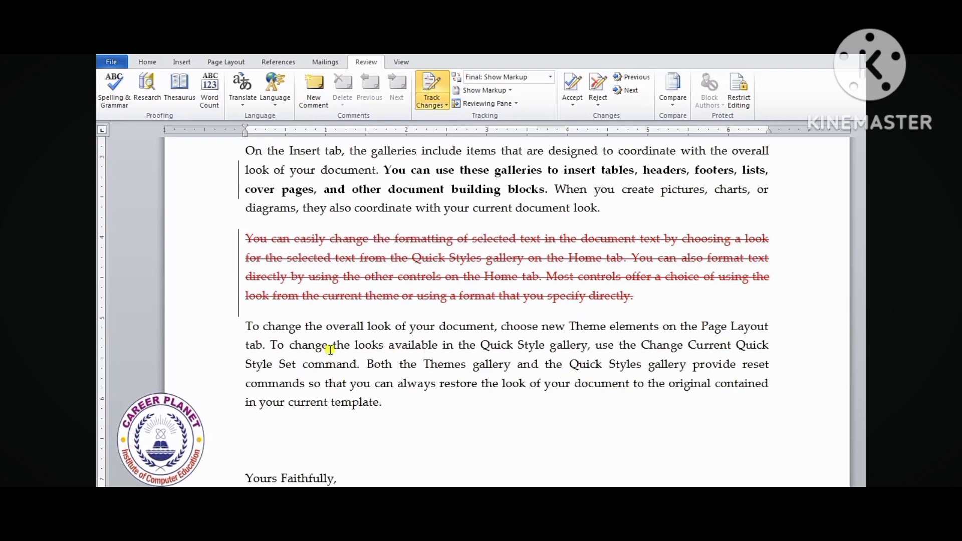
{"action": "scroll", "coordinate": [279, 338], "scroll_direction": "up", "scroll_amount": 1}
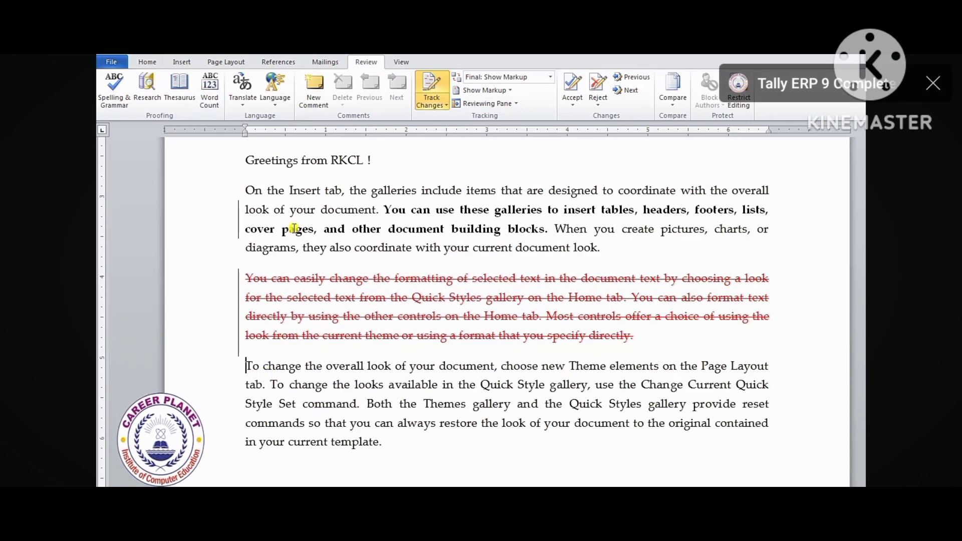
{"action": "left_click_drag", "start_coordinate": [245, 129], "coordinate": [326, 129]}
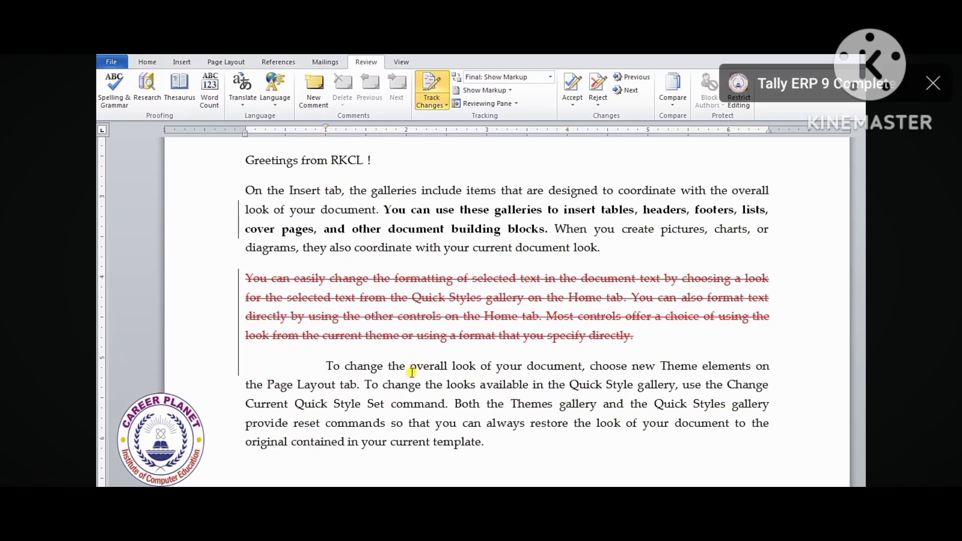
- Right-align the "Yours Faithfully," line and the signatory's name below it, and make both bold
{"action": "scroll", "coordinate": [494, 406], "scroll_direction": "down", "scroll_amount": 2}
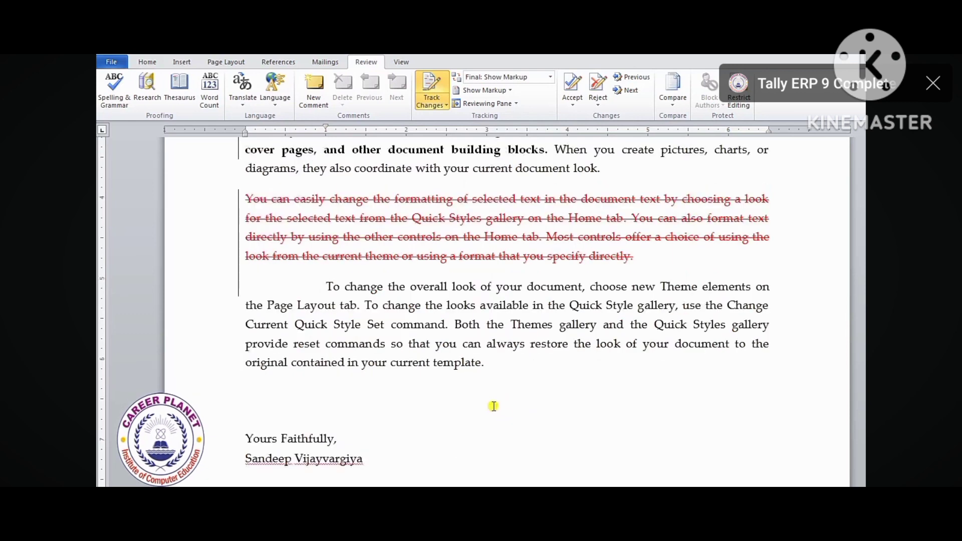
{"action": "scroll", "coordinate": [493, 406], "scroll_direction": "up", "scroll_amount": 2}
{"action": "scroll", "coordinate": [493, 403], "scroll_direction": "down", "scroll_amount": 3}
{"action": "left_click_drag", "start_coordinate": [245, 395], "coordinate": [375, 414]}
{"action": "key", "text": "ctrl+r"}
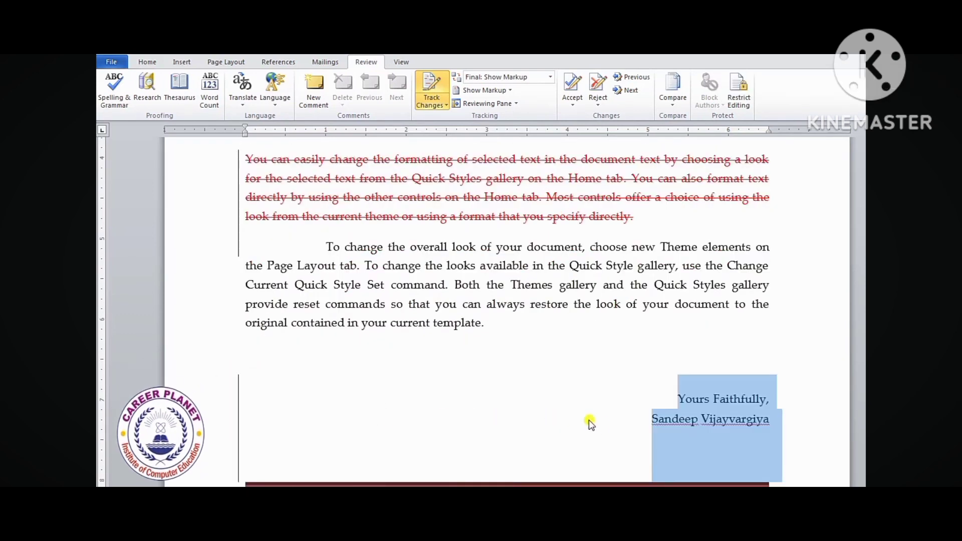
{"action": "key", "text": "ctrl+b"}
{"action": "left_click", "coordinate": [621, 429]}
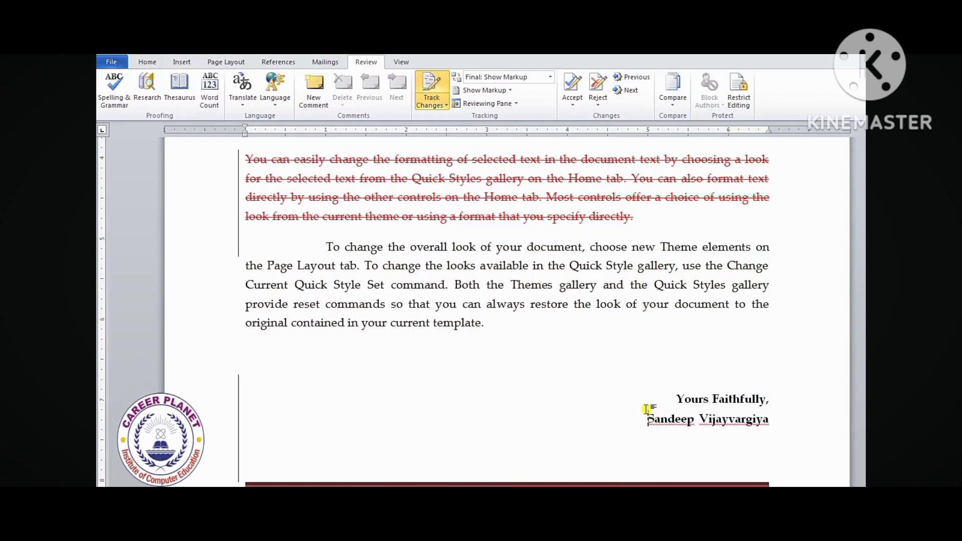
- Enlarge the font of the "Yours Faithfully," line by three size increments
{"action": "scroll", "coordinate": [648, 410], "scroll_direction": "up", "scroll_amount": 1}
{"action": "left_click_drag", "start_coordinate": [676, 439], "coordinate": [769, 437]}
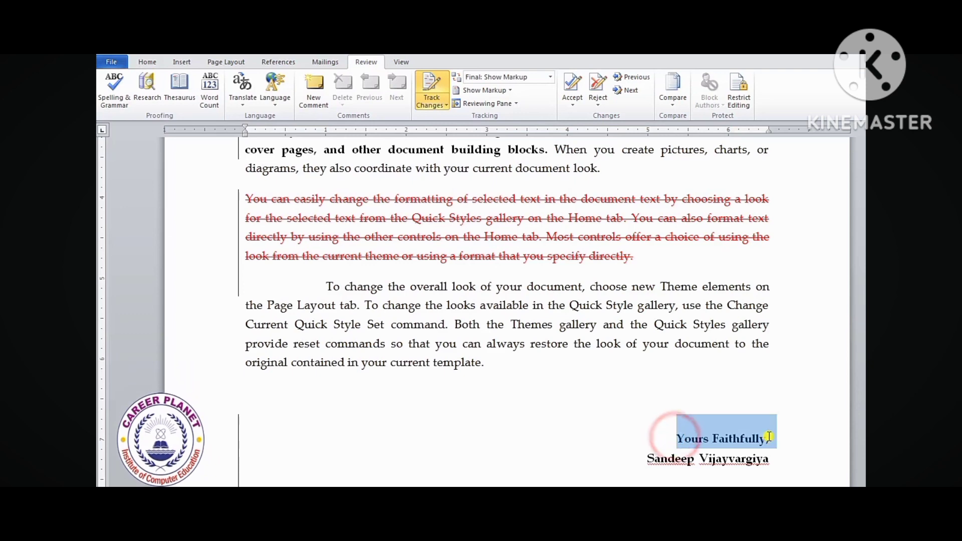
{"action": "key", "text": "ctrl+shift+period"}
{"action": "key", "text": "ctrl+shift+period"}
{"action": "key", "text": "ctrl+shift+period"}
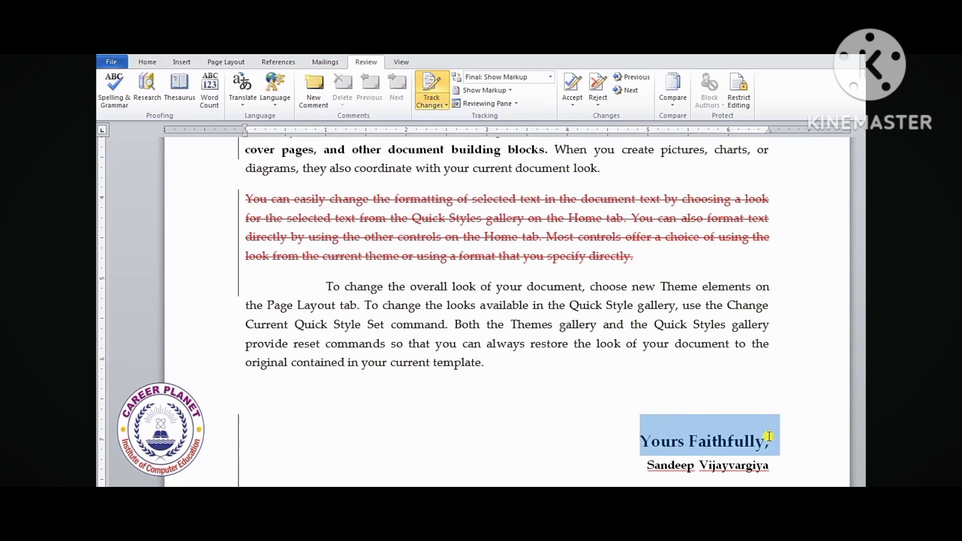
{"action": "left_click", "coordinate": [655, 406]}
- Start a new paragraph before "When you create pictures" and insert "Regional centers of Udaipur" at its beginning
{"action": "scroll", "coordinate": [527, 340], "scroll_direction": "up", "scroll_amount": 4}
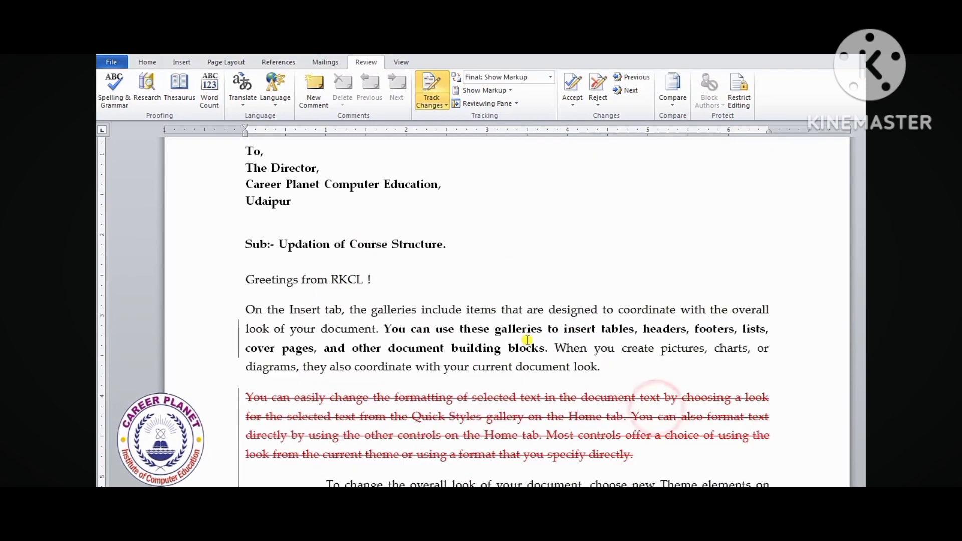
{"action": "left_click", "coordinate": [407, 279]}
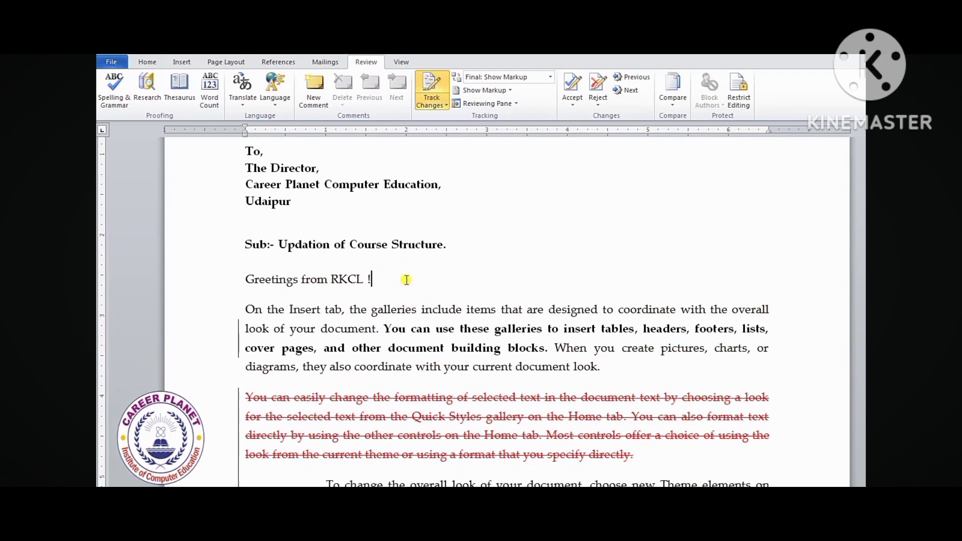
{"action": "left_click", "coordinate": [555, 348]}
{"action": "key", "text": "Return"}
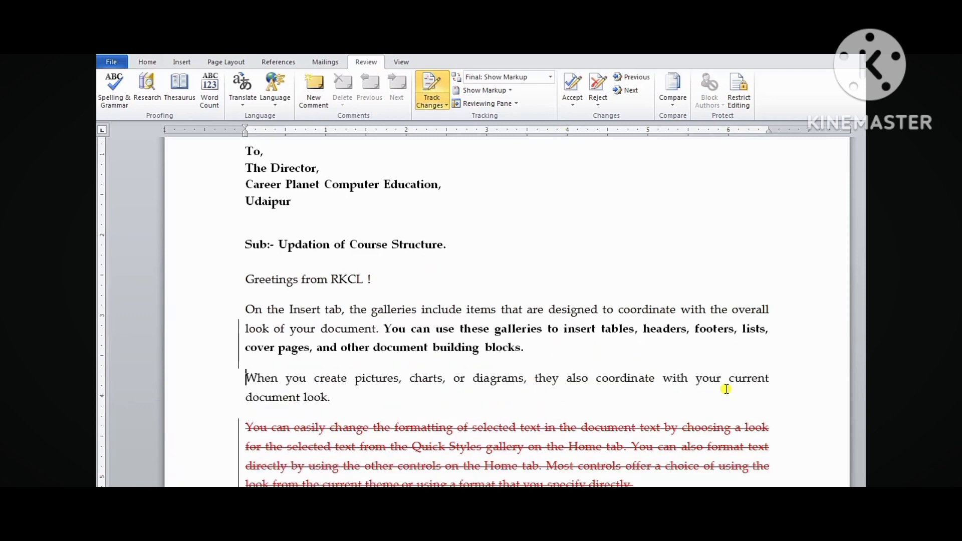
{"action": "type", "text": "Regional centers of udaipur"}
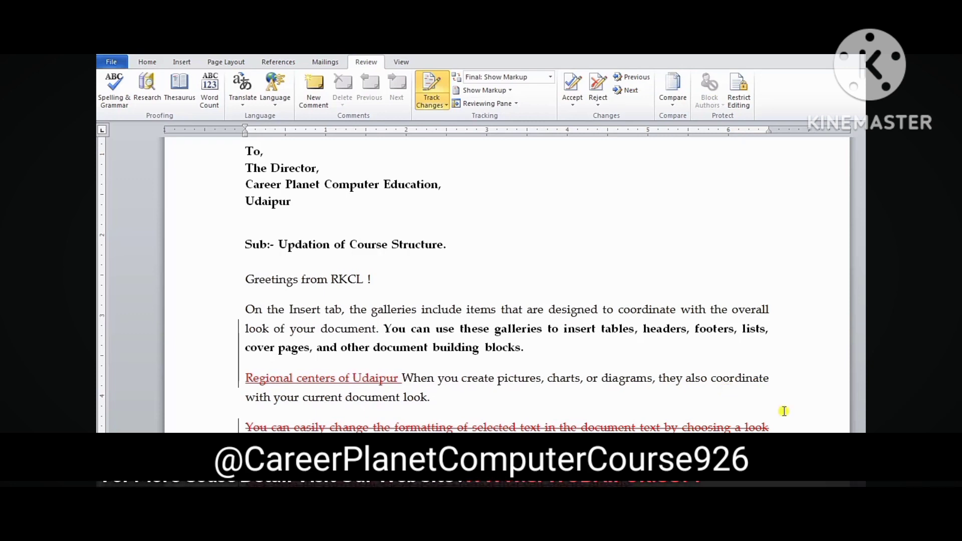
{"action": "scroll", "coordinate": [619, 396], "scroll_direction": "down", "scroll_amount": 4}
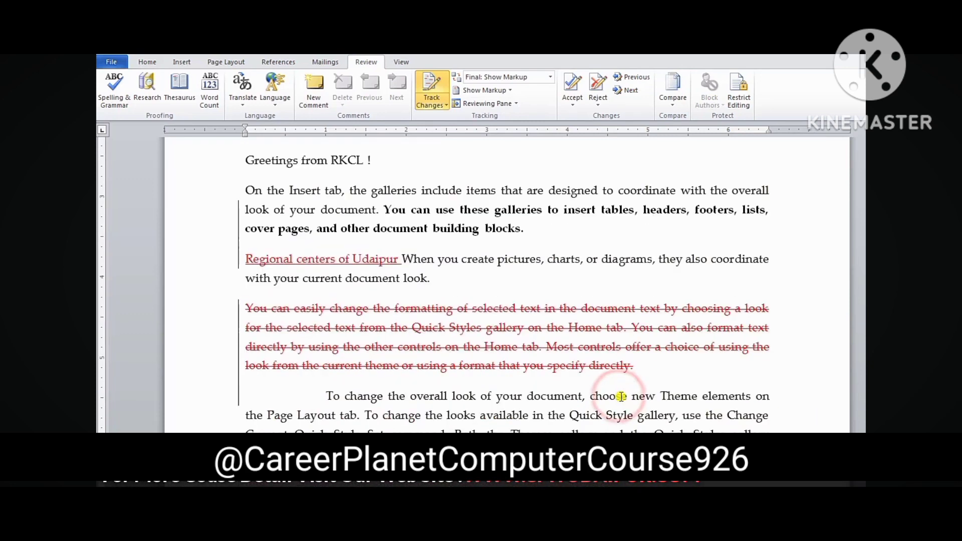
- Examine the tracked formatting, insertion and deletion marks throughout the letter, from the date block down to the signature
{"action": "scroll", "coordinate": [620, 397], "scroll_direction": "down", "scroll_amount": 3}
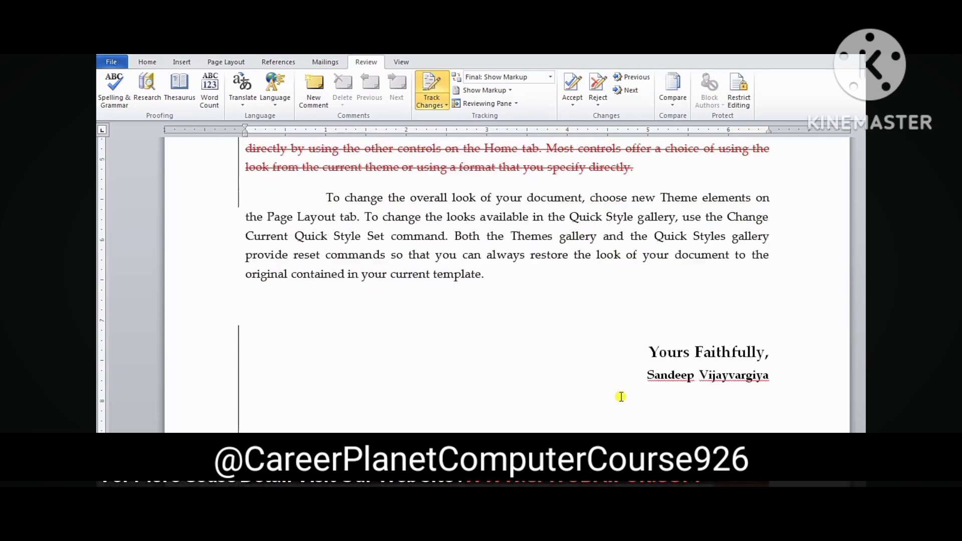
{"action": "scroll", "coordinate": [621, 397], "scroll_direction": "up", "scroll_amount": 3}
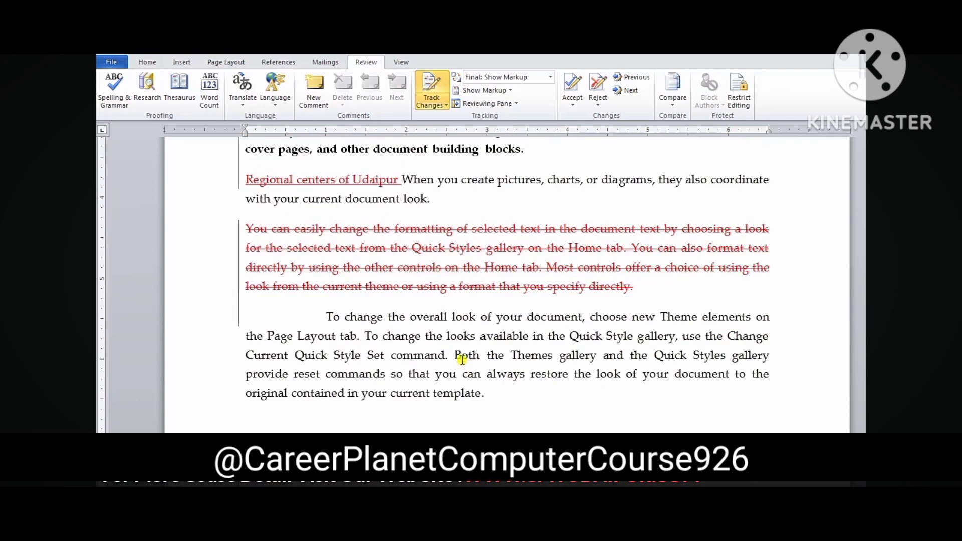
{"action": "scroll", "coordinate": [271, 288], "scroll_direction": "up", "scroll_amount": 2}
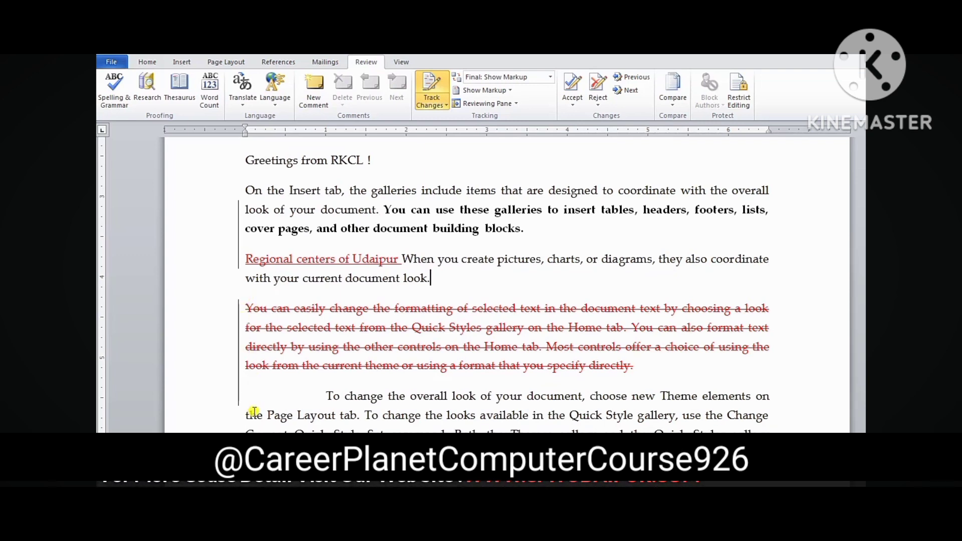
{"action": "scroll", "coordinate": [539, 310], "scroll_direction": "up", "scroll_amount": 1}
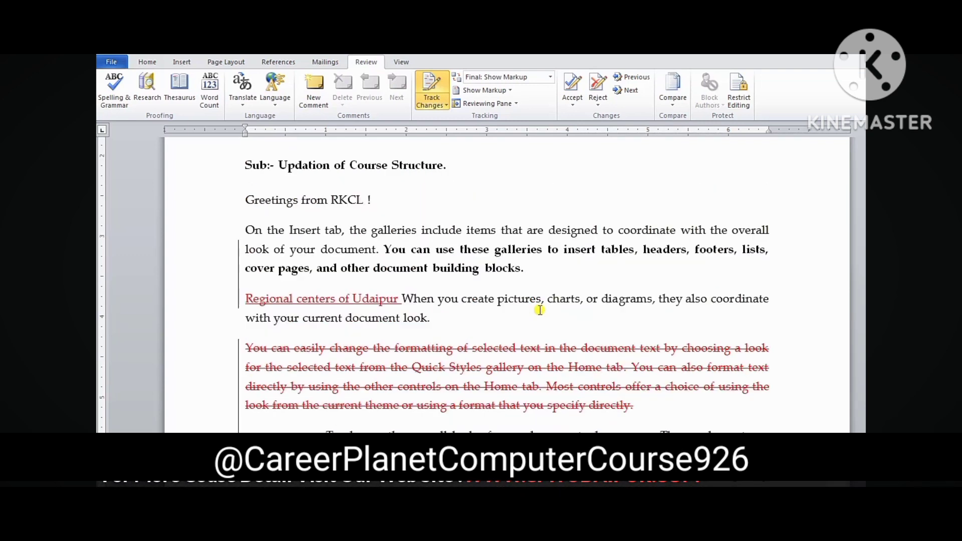
{"action": "scroll", "coordinate": [540, 311], "scroll_direction": "up", "scroll_amount": 4}
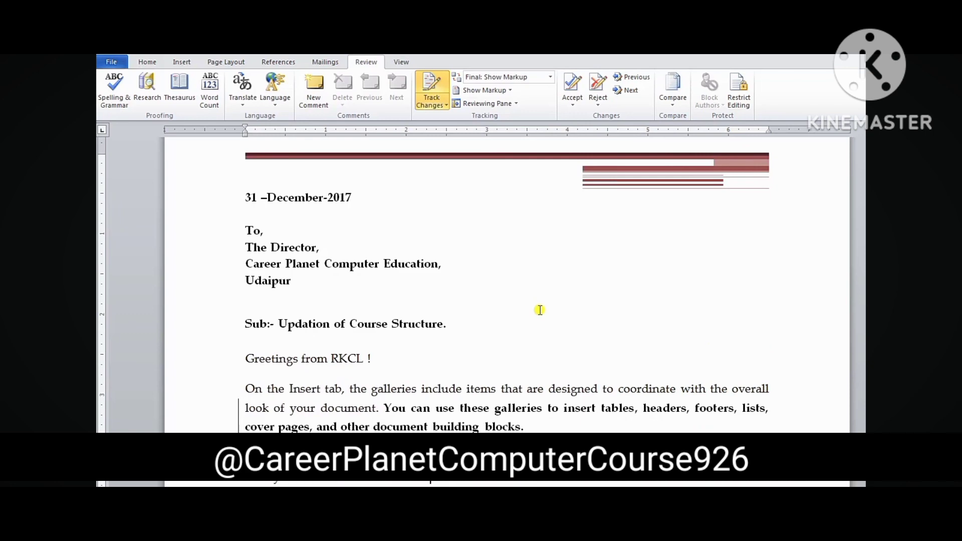
{"action": "scroll", "coordinate": [540, 310], "scroll_direction": "down", "scroll_amount": 4}
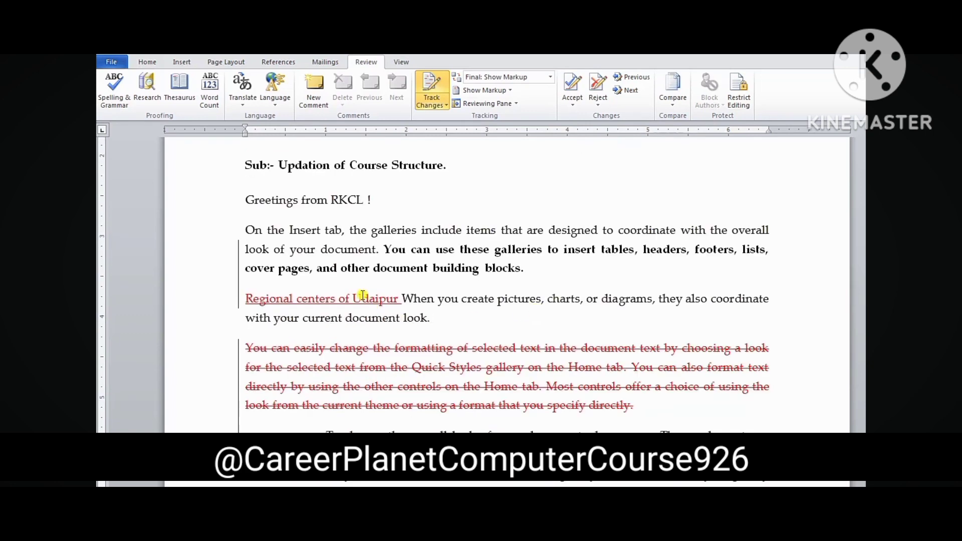
{"action": "scroll", "coordinate": [624, 231], "scroll_direction": "up", "scroll_amount": 3}
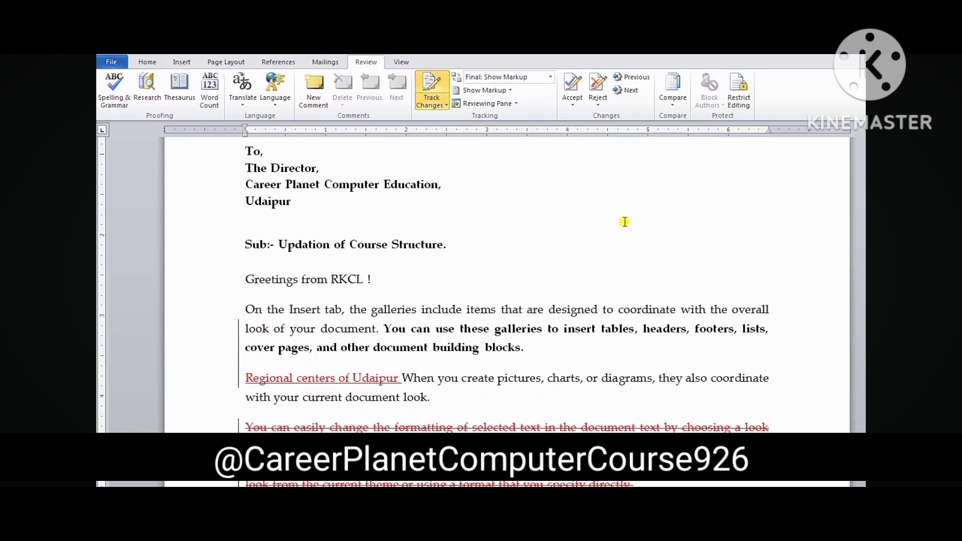
{"action": "scroll", "coordinate": [624, 219], "scroll_direction": "up", "scroll_amount": 2}
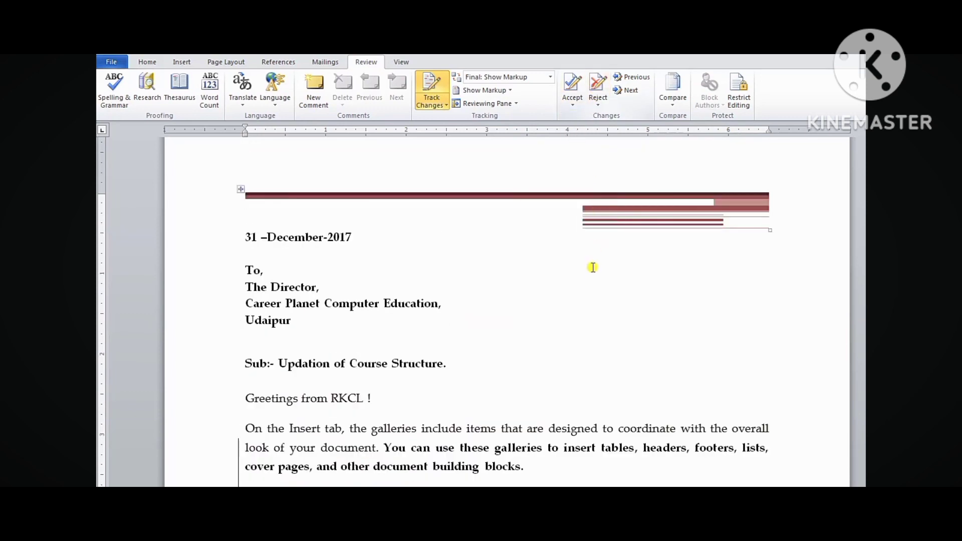
{"action": "scroll", "coordinate": [591, 270], "scroll_direction": "down", "scroll_amount": 5}
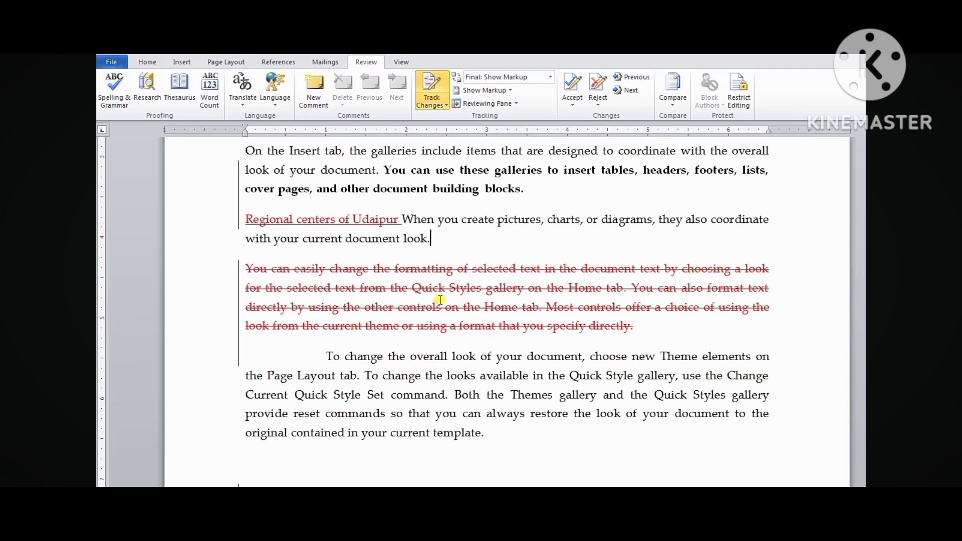
{"action": "mouse_move", "coordinate": [439, 300]}
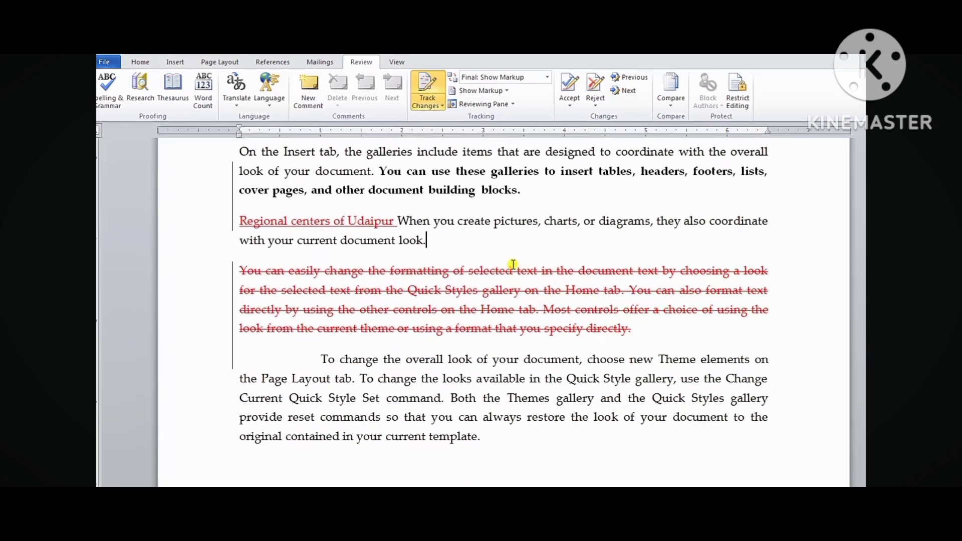
- Show the tracked revisions in balloons and review the formatting and deletion balloons beside the letter
{"action": "scroll", "coordinate": [508, 221], "scroll_direction": "up", "scroll_amount": 2}
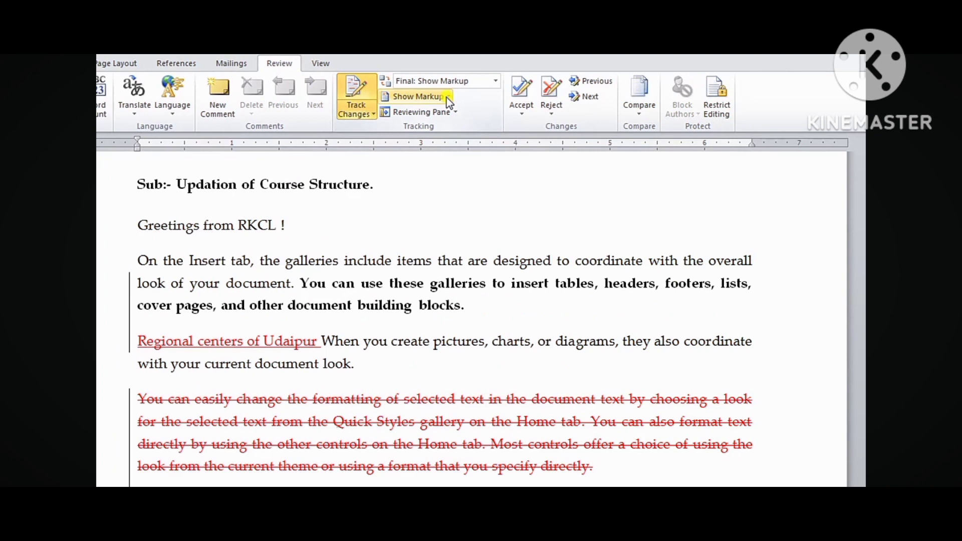
{"action": "left_click", "coordinate": [447, 97]}
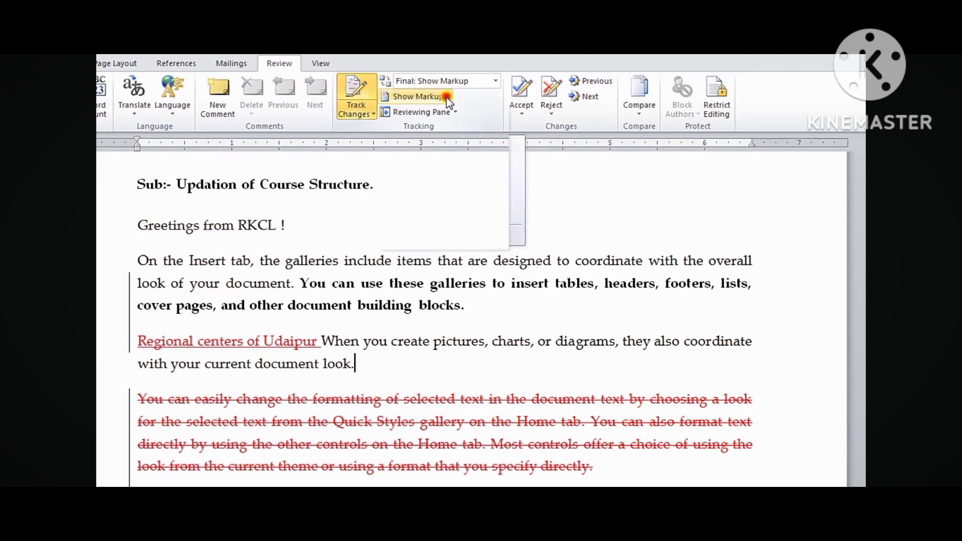
{"action": "mouse_move", "coordinate": [434, 190]}
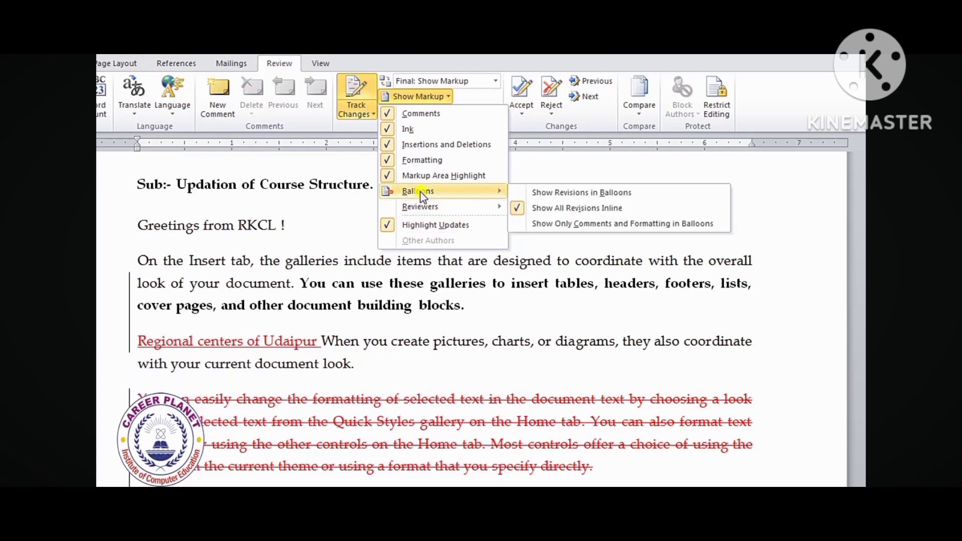
{"action": "left_click", "coordinate": [567, 195]}
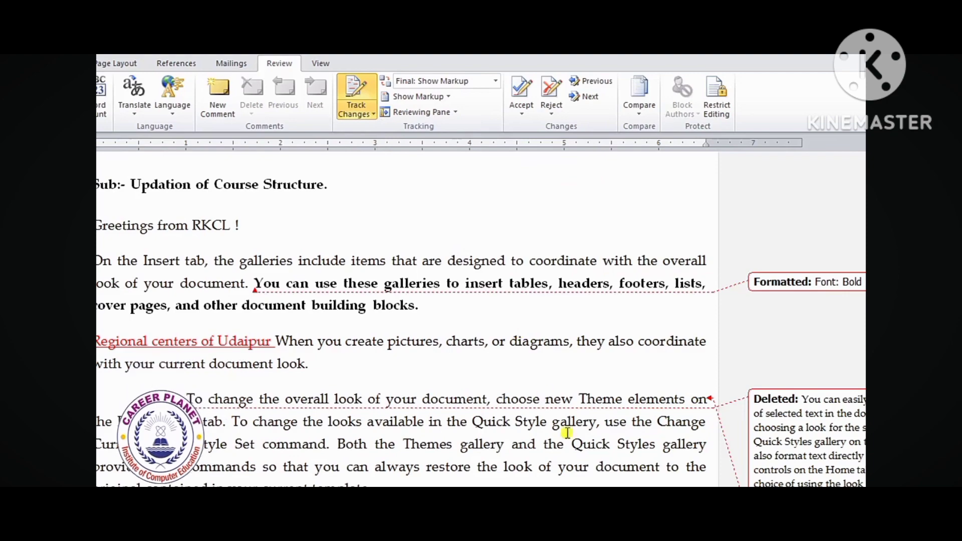
{"action": "scroll", "coordinate": [481, 319], "scroll_direction": "right", "scroll_amount": 3}
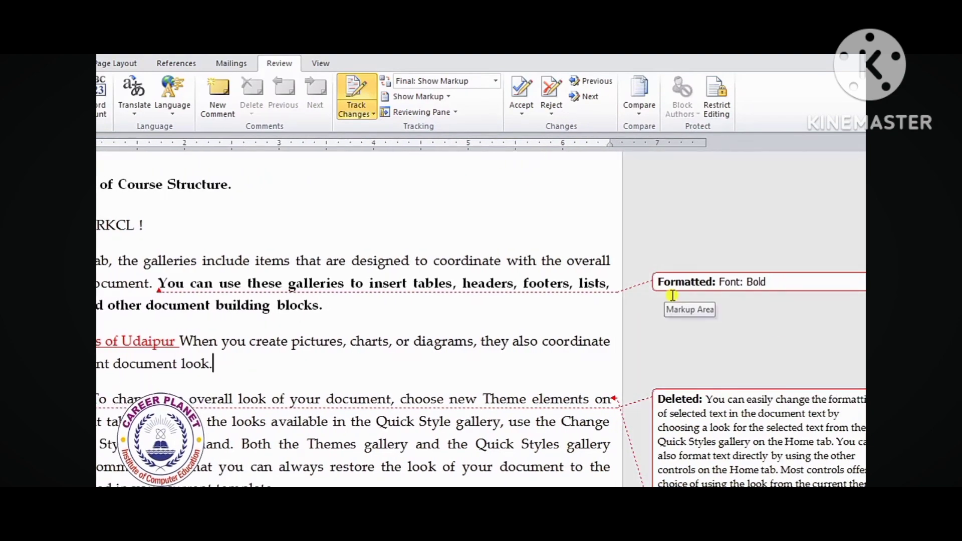
{"action": "scroll", "coordinate": [742, 301], "scroll_direction": "down", "scroll_amount": 3}
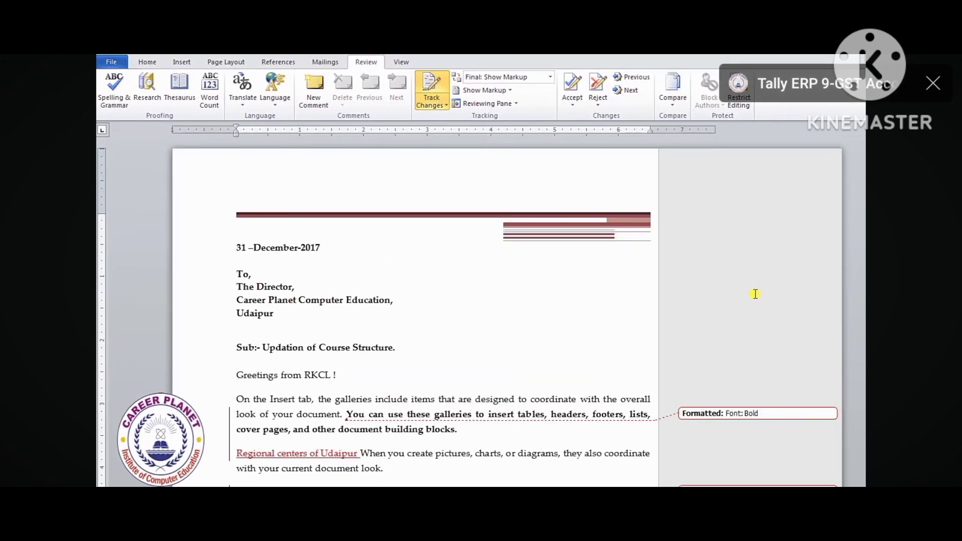
{"action": "scroll", "coordinate": [752, 286], "scroll_direction": "down", "scroll_amount": 5}
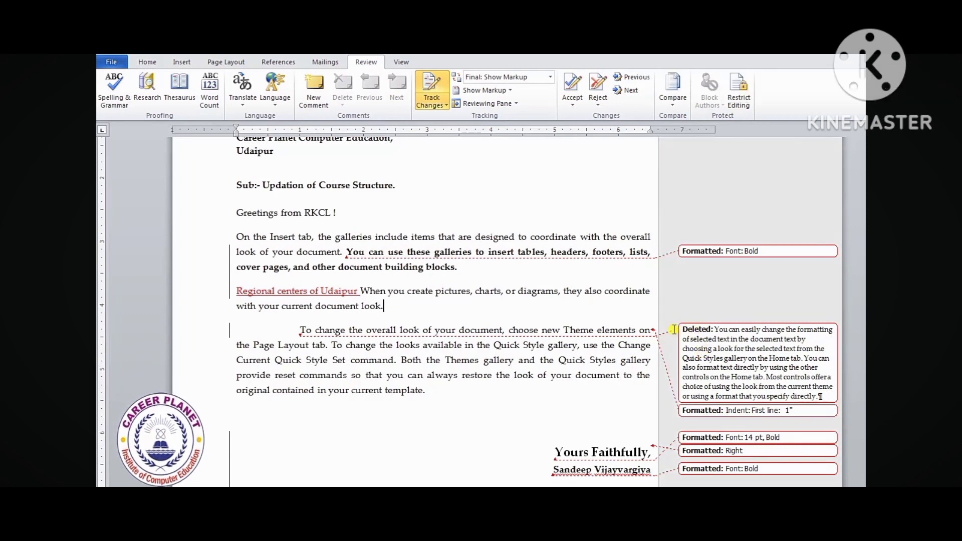
{"action": "scroll", "coordinate": [707, 351], "scroll_direction": "down", "scroll_amount": 3}
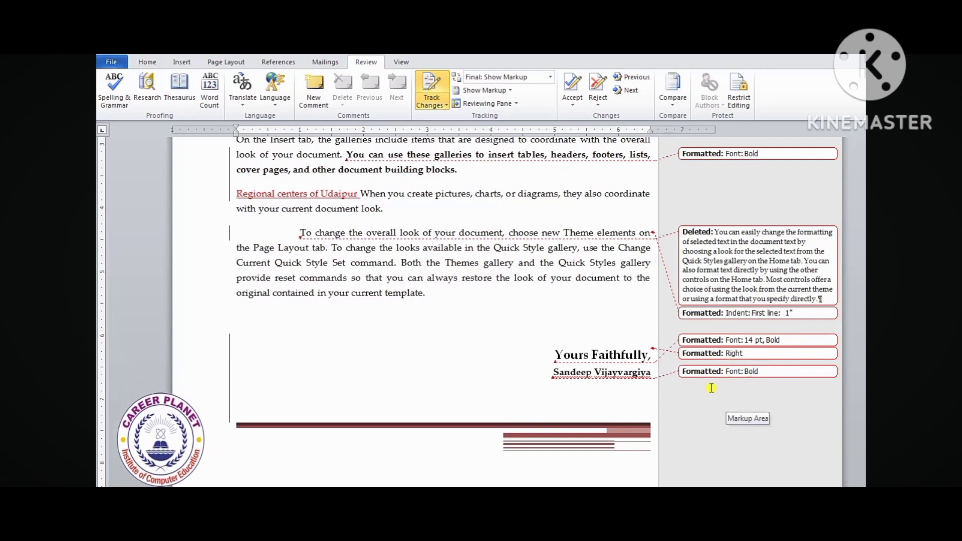
{"action": "scroll", "coordinate": [705, 357], "scroll_direction": "up", "scroll_amount": 2}
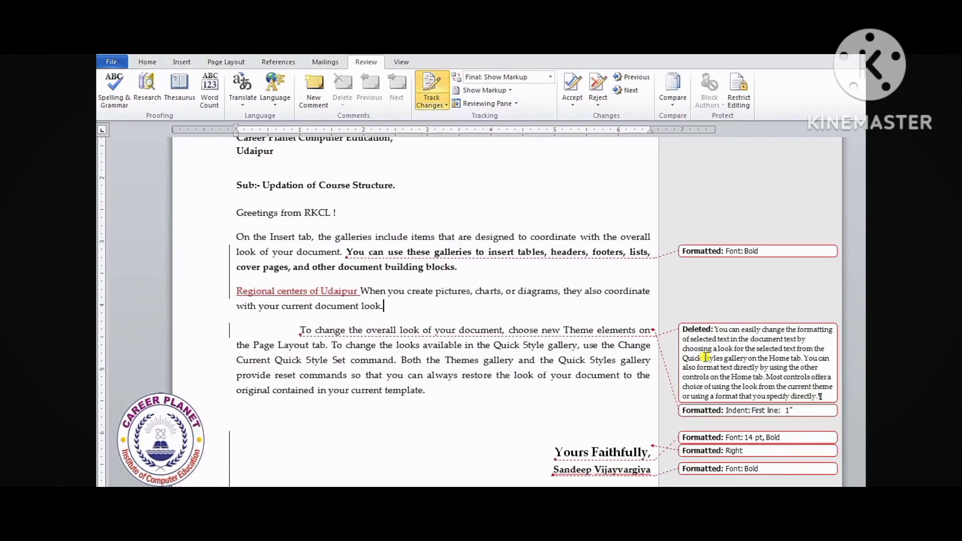
- Switch the markup display to show all revisions inline
{"action": "left_click", "coordinate": [504, 90]}
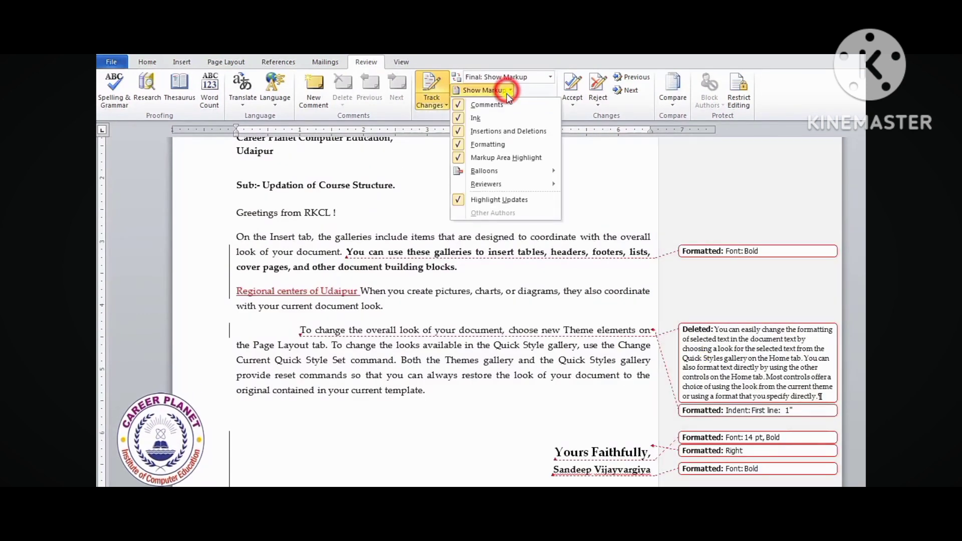
{"action": "mouse_move", "coordinate": [497, 171]}
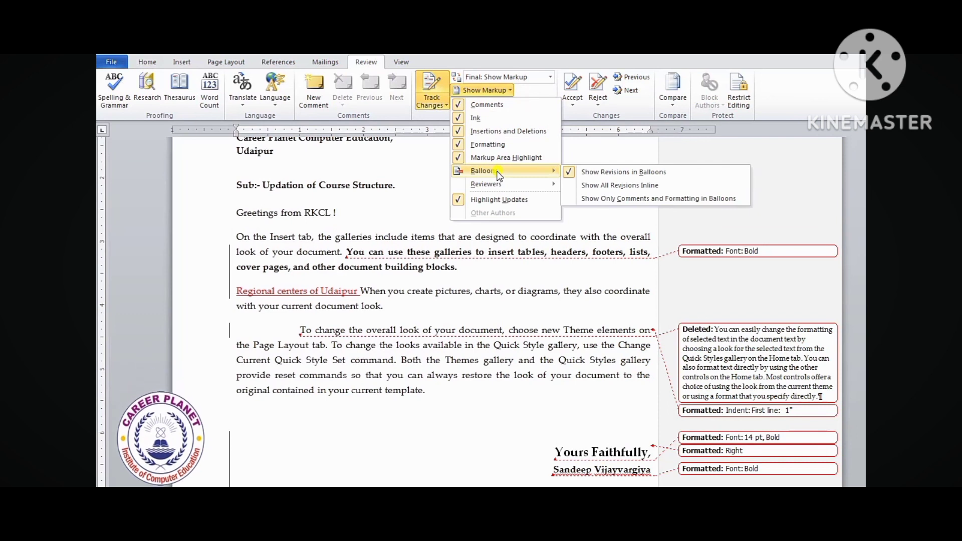
{"action": "left_click", "coordinate": [626, 185]}
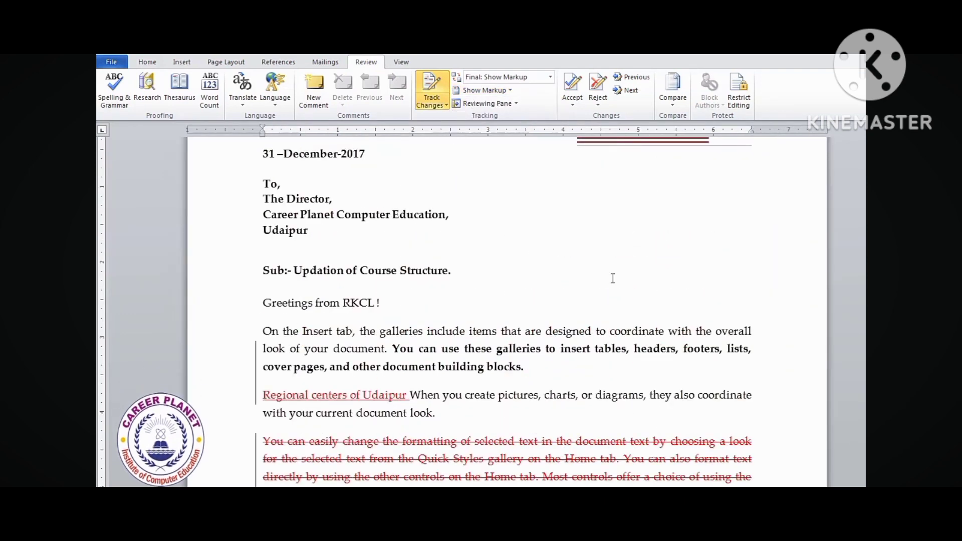
{"action": "scroll", "coordinate": [613, 278], "scroll_direction": "down", "scroll_amount": 3}
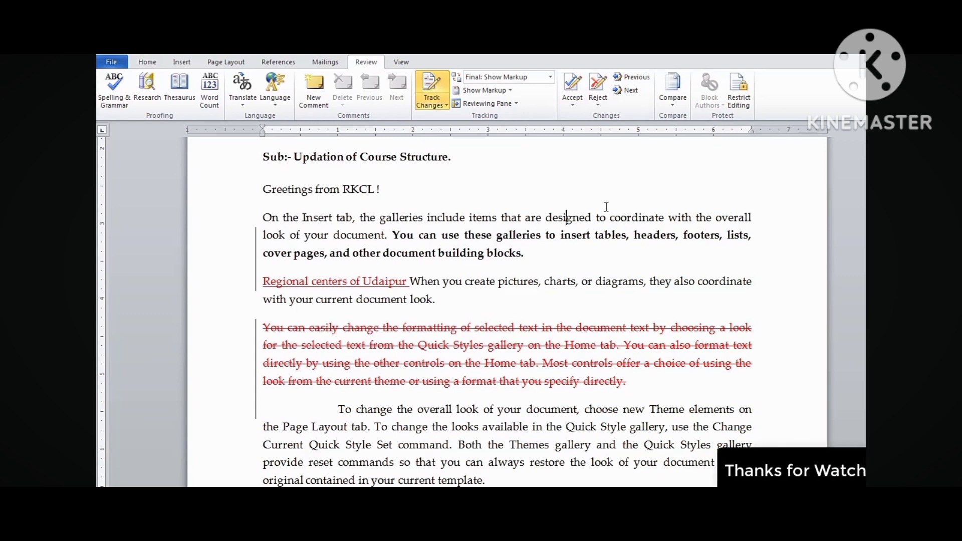
- Go to the first tracked change in the letter and accept the bold formatting of the sentence starting "You can use these galleries"
{"action": "left_click", "coordinate": [584, 303]}
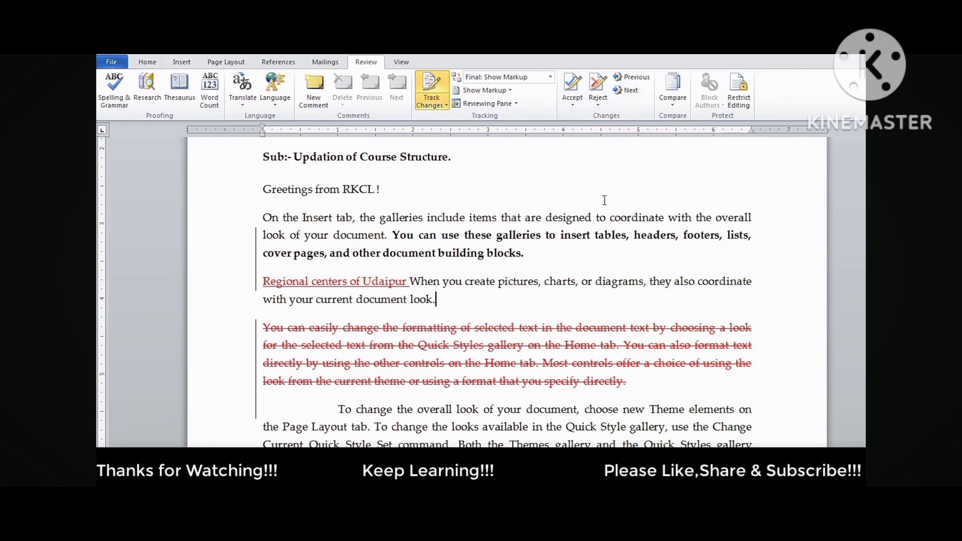
{"action": "scroll", "coordinate": [605, 200], "scroll_direction": "up", "scroll_amount": 3}
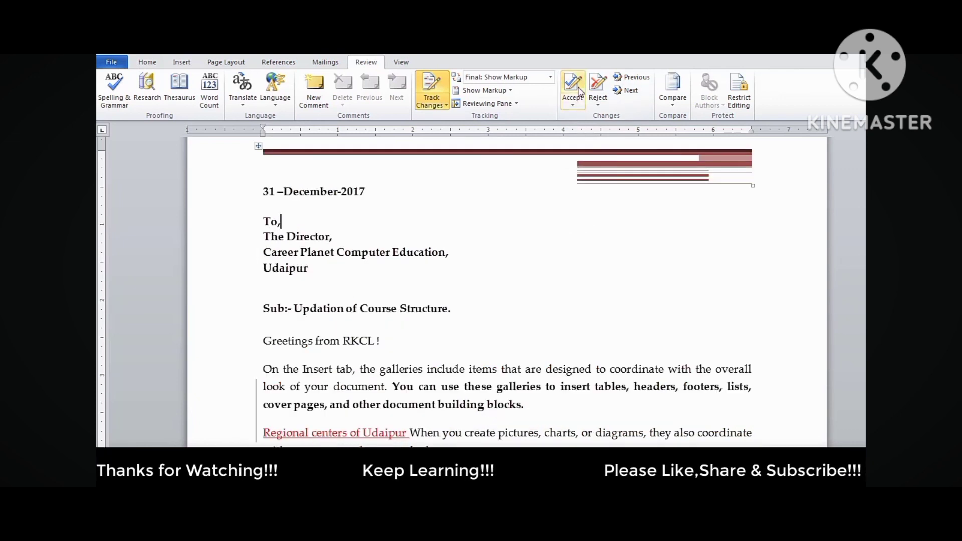
{"action": "left_click", "coordinate": [580, 92]}
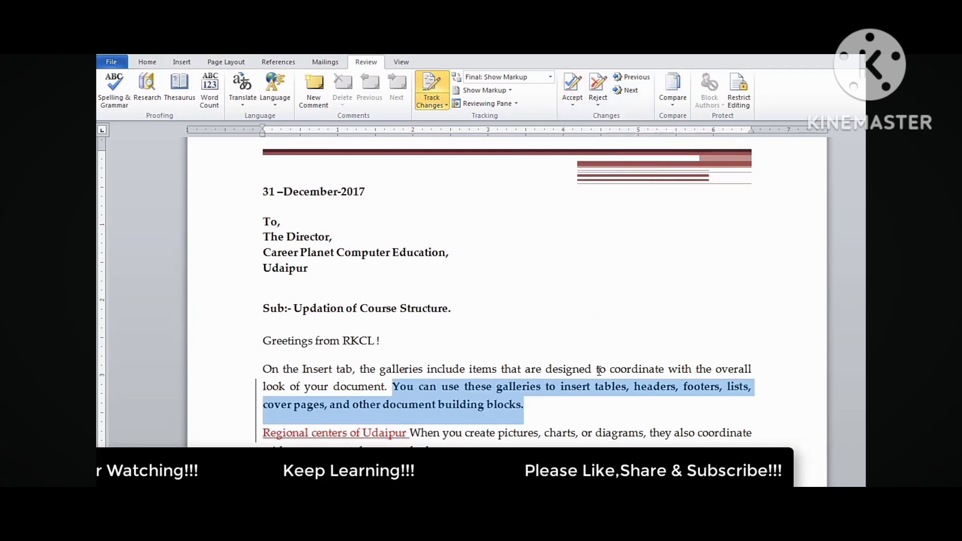
{"action": "scroll", "coordinate": [574, 391], "scroll_direction": "down", "scroll_amount": 2}
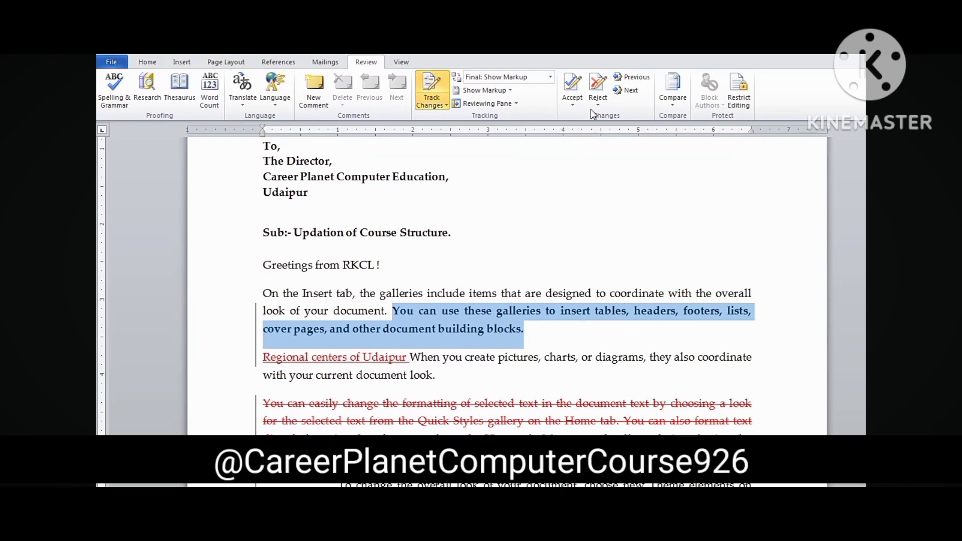
{"action": "left_click", "coordinate": [573, 85]}
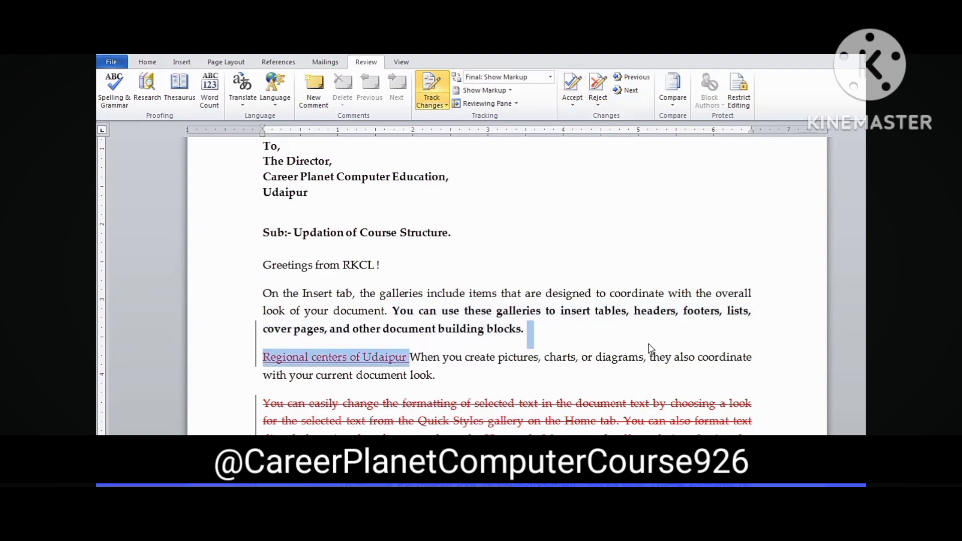
- Accept the inserted text "Regional centers of Udaipur" and reject the deletion of the paragraph starting "You can easily change the formatting"
{"action": "left_click", "coordinate": [618, 331]}
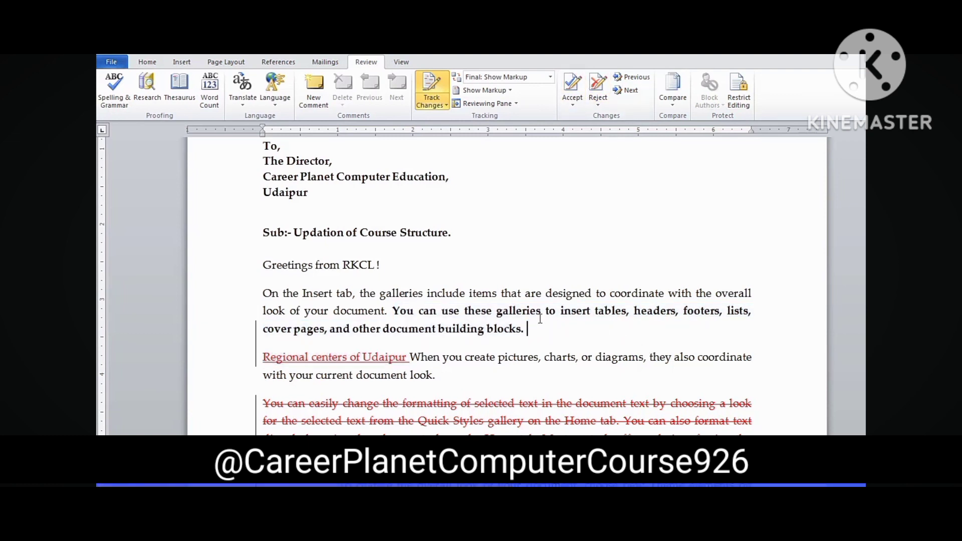
{"action": "left_click", "coordinate": [574, 87]}
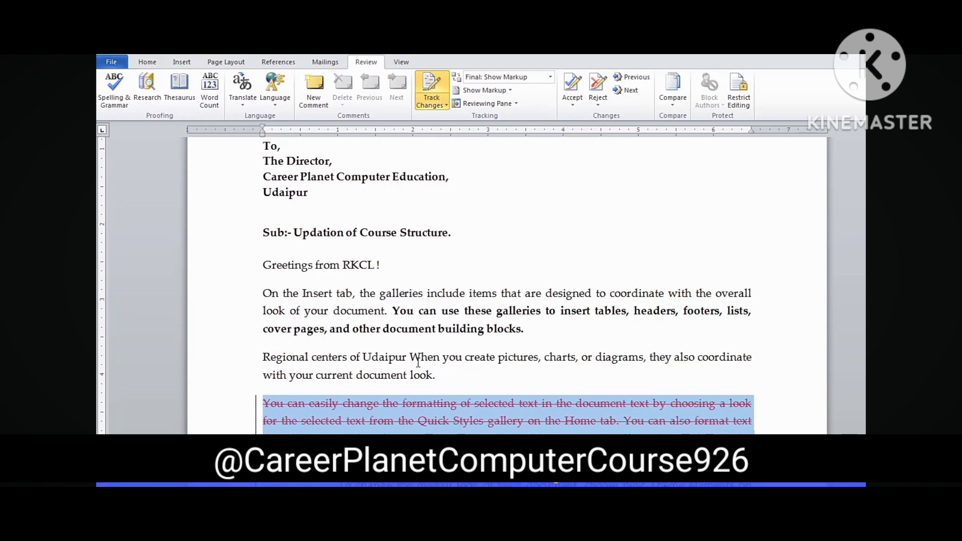
{"action": "scroll", "coordinate": [562, 398], "scroll_direction": "down", "scroll_amount": 1}
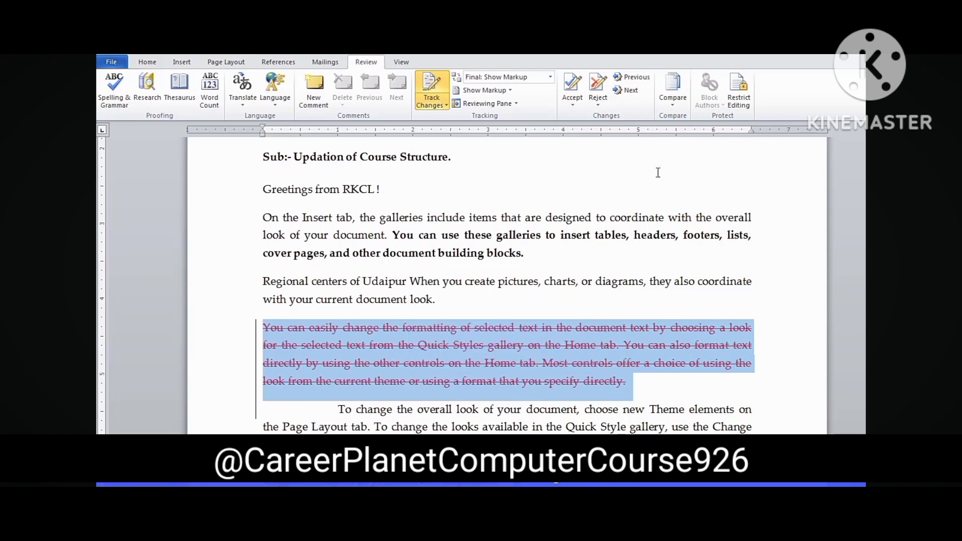
{"action": "left_click", "coordinate": [600, 88]}
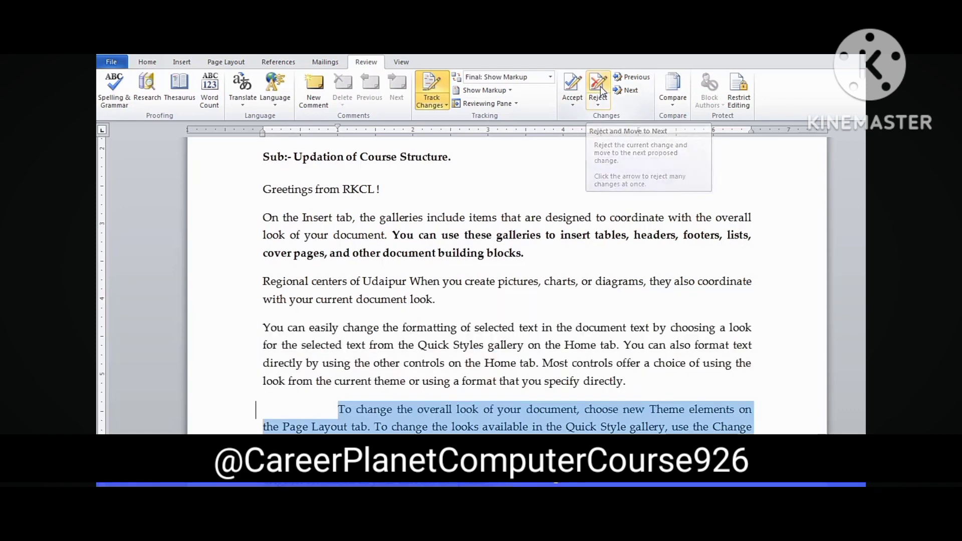
- Accept the tracked first-line indent of the paragraph starting "To change the overall look"
{"action": "scroll", "coordinate": [678, 347], "scroll_direction": "down", "scroll_amount": 1}
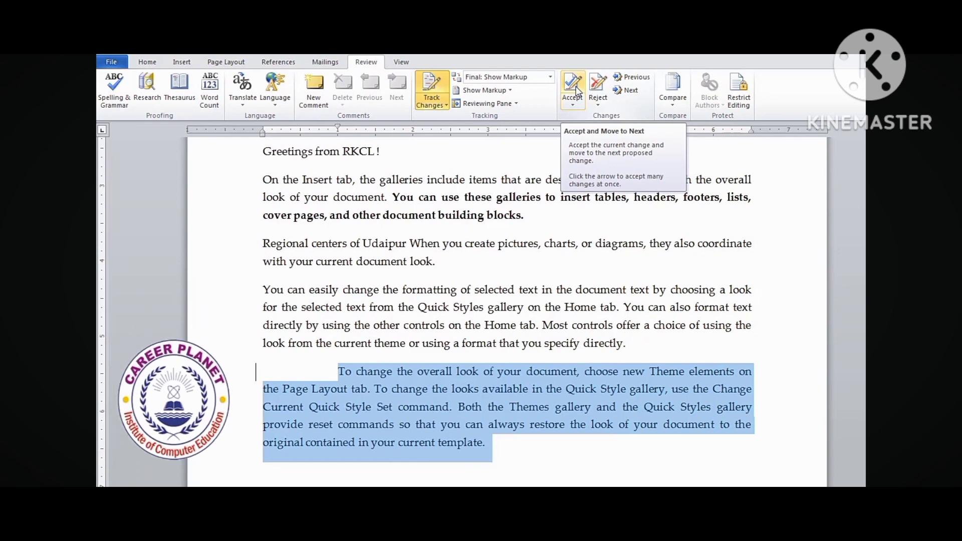
{"action": "left_click", "coordinate": [572, 86]}
{"action": "scroll", "coordinate": [677, 352], "scroll_direction": "down", "scroll_amount": 2}
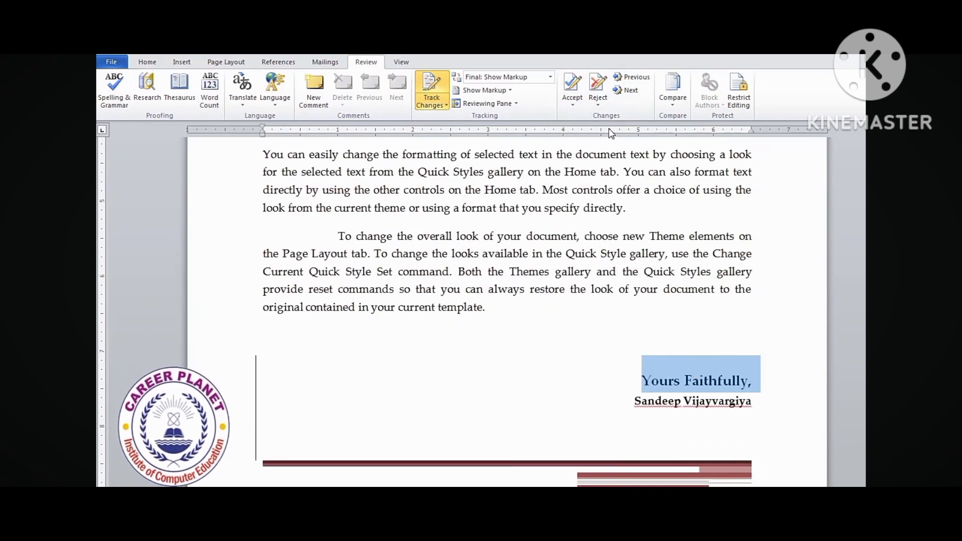
- Accept the remaining tracked formatting changes on the "Yours Faithfully," line and the signatory's name below it
{"action": "left_click", "coordinate": [574, 90]}
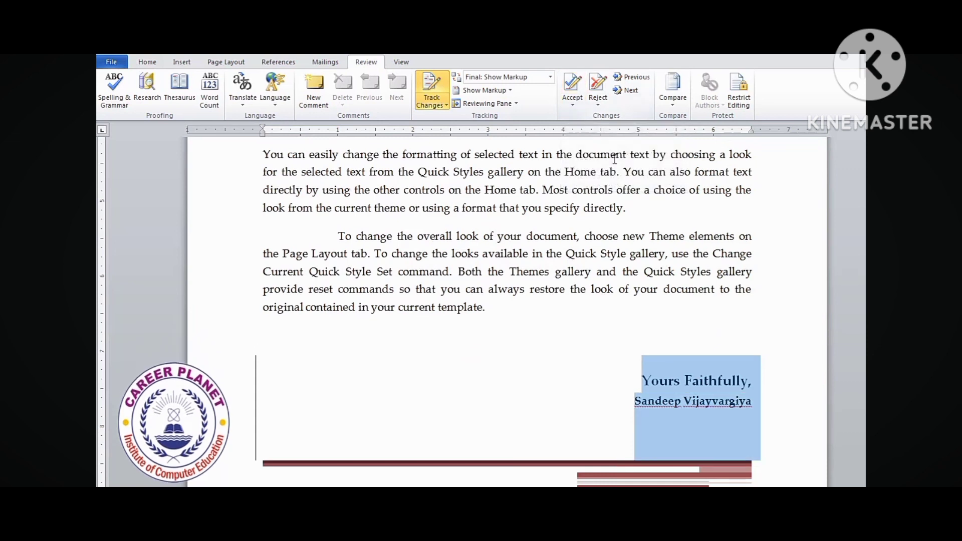
{"action": "left_click", "coordinate": [570, 88]}
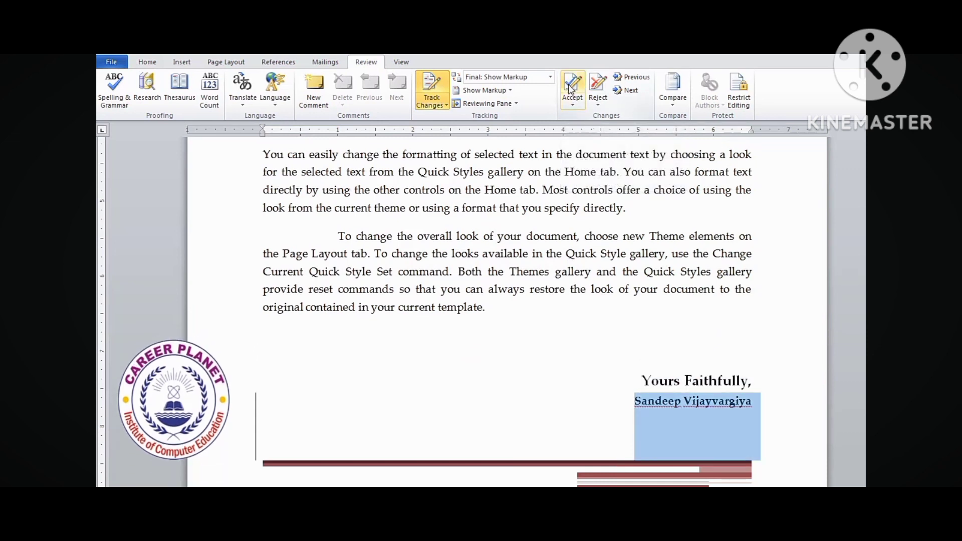
{"action": "left_click", "coordinate": [571, 88]}
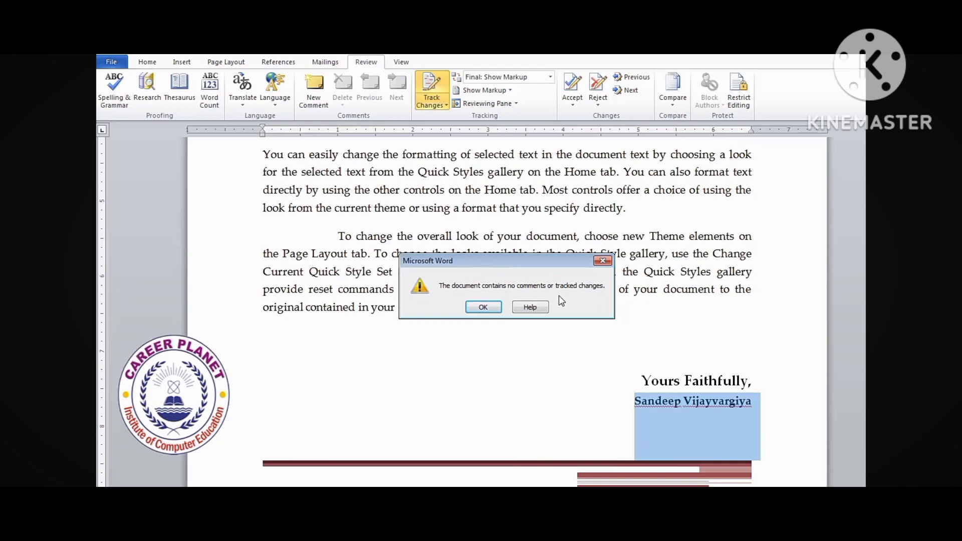
{"action": "left_click", "coordinate": [484, 307]}
{"action": "left_click", "coordinate": [586, 390]}
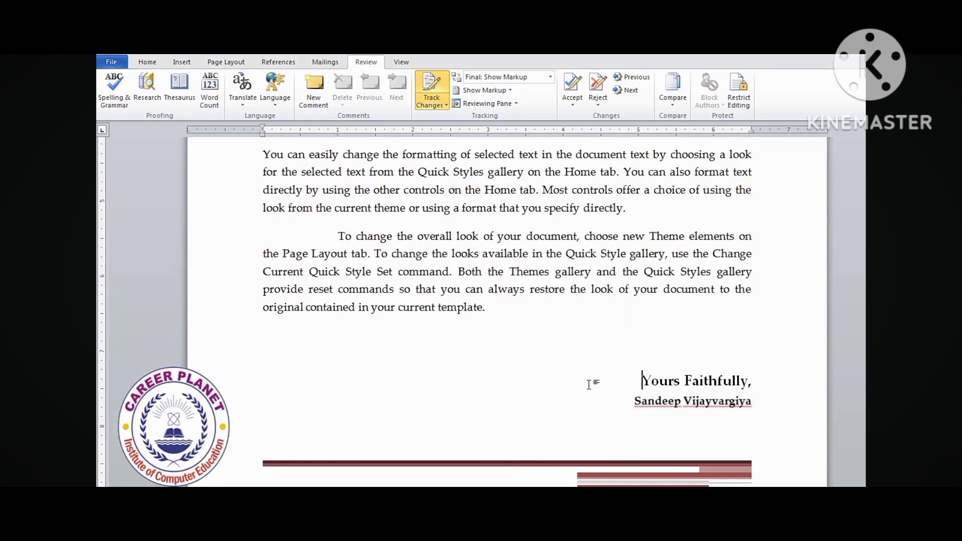
{"action": "scroll", "coordinate": [589, 384], "scroll_direction": "up", "scroll_amount": 5}
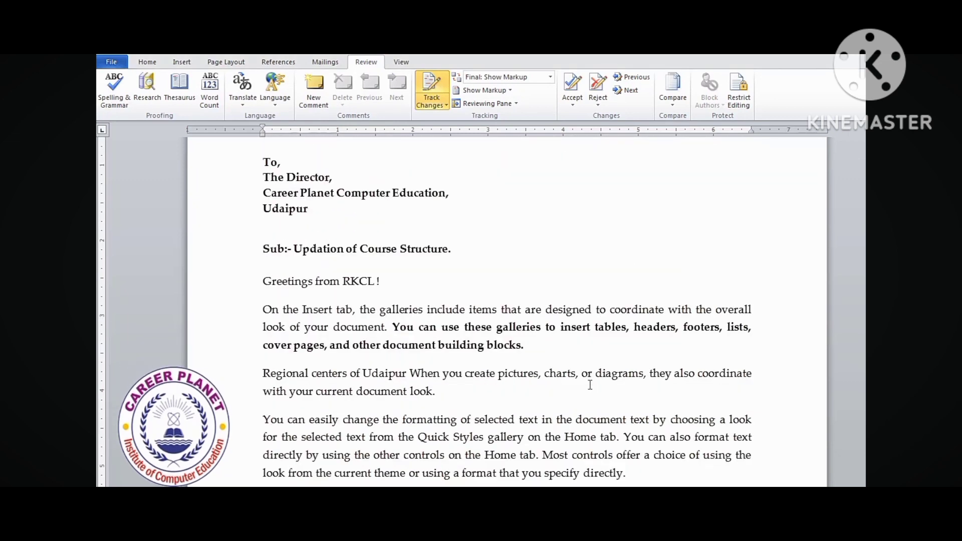
{"action": "scroll", "coordinate": [591, 385], "scroll_direction": "up", "scroll_amount": 3}
{"action": "left_click", "coordinate": [594, 333]}
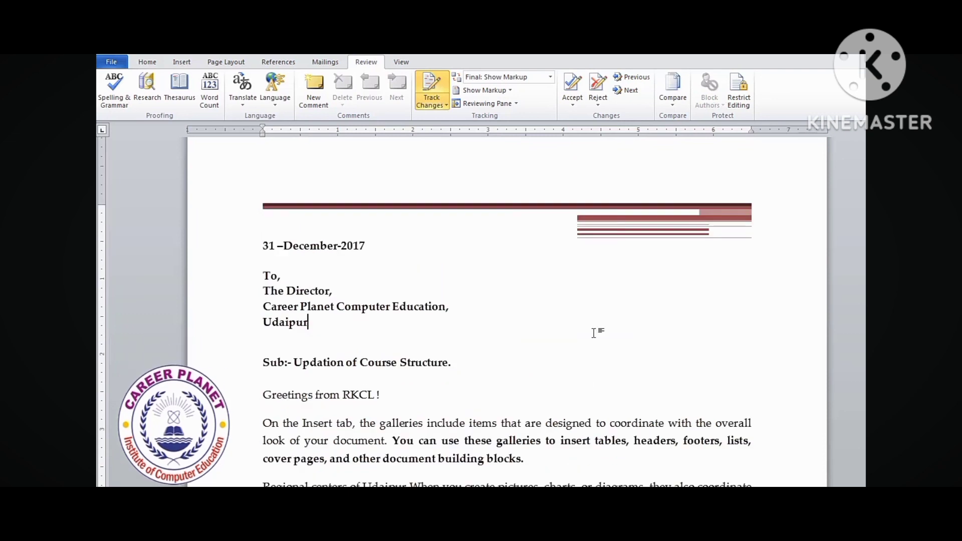